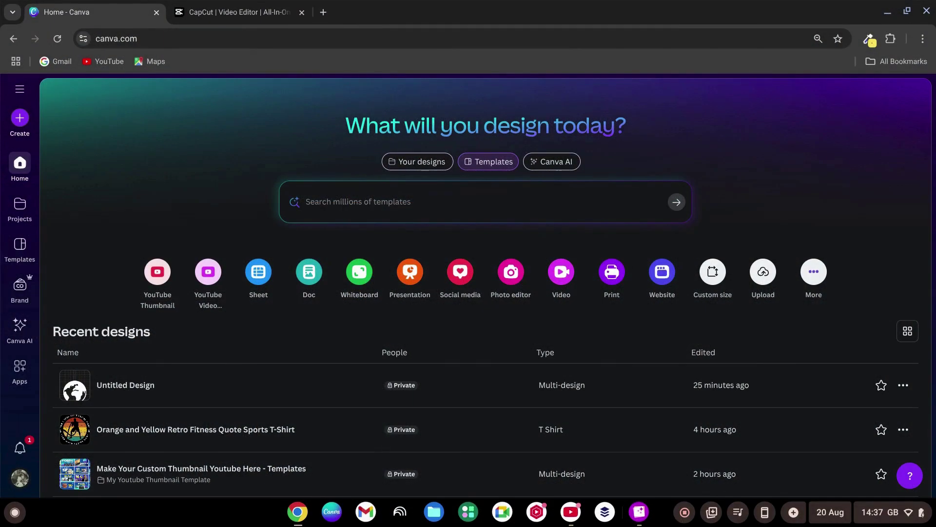
- Create a blank YouTube Thumbnail design and search the photo elements for "black background"
left_click(156, 271)
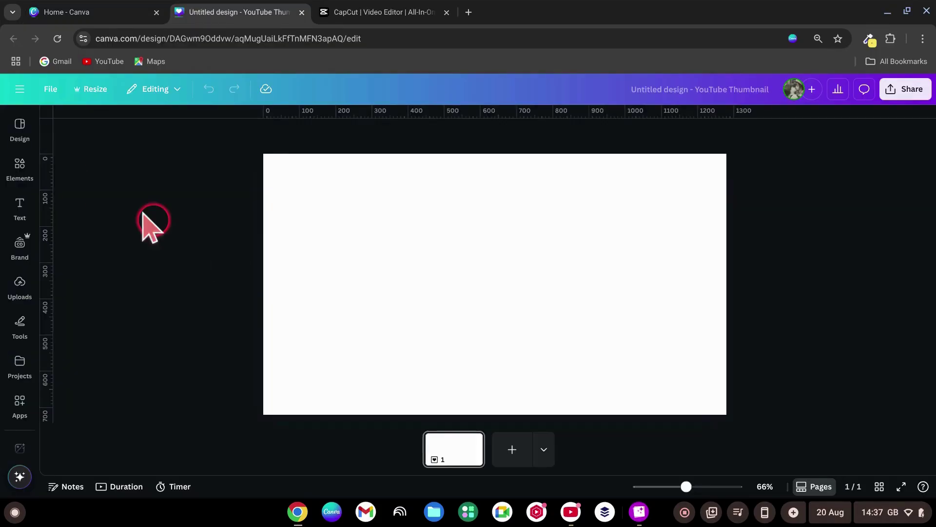
left_click(19, 163)
left_click(100, 125)
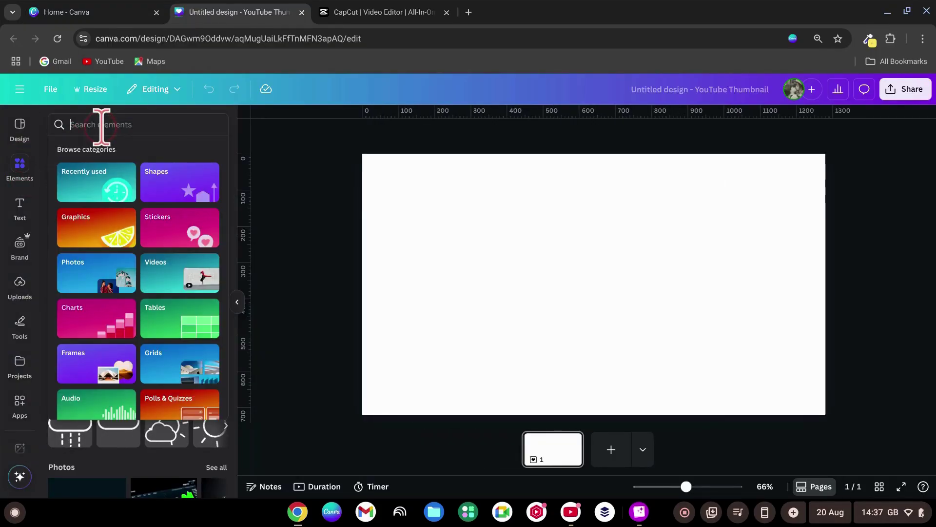
type("black background")
key("Return")
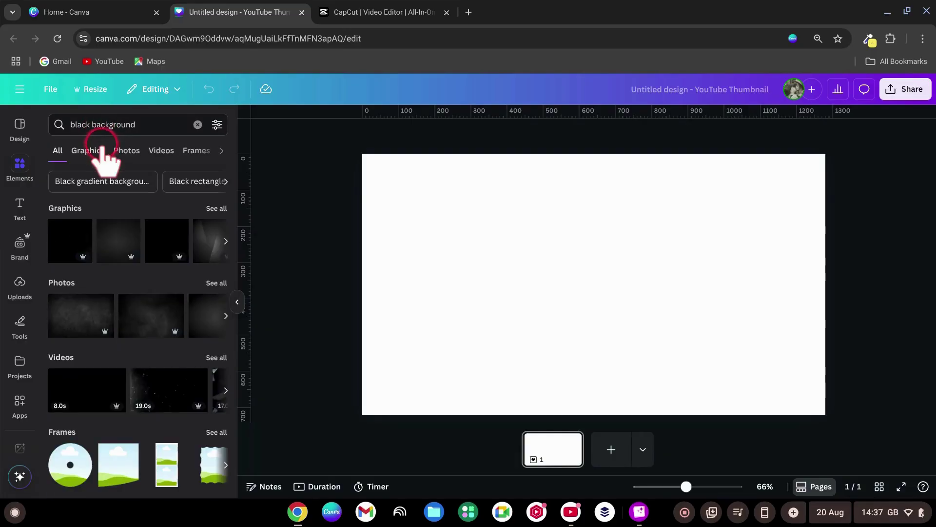
left_click(125, 151)
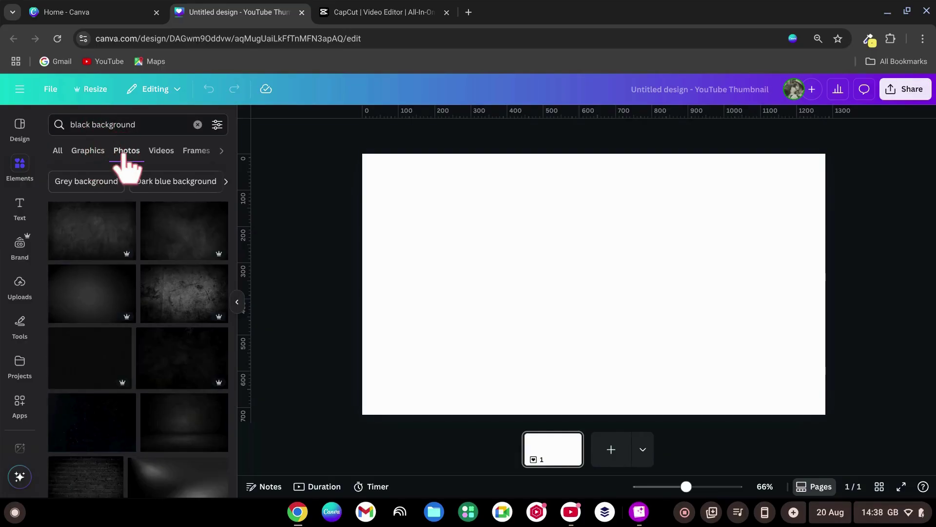
- Add the first dark textured photo from the results and set it as the page background
left_click(97, 222)
left_click(511, 213)
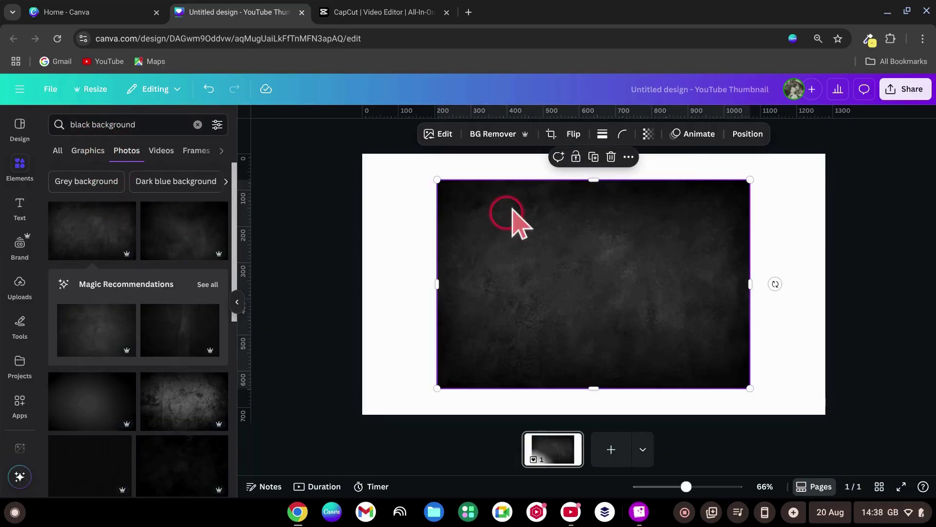
left_click(629, 157)
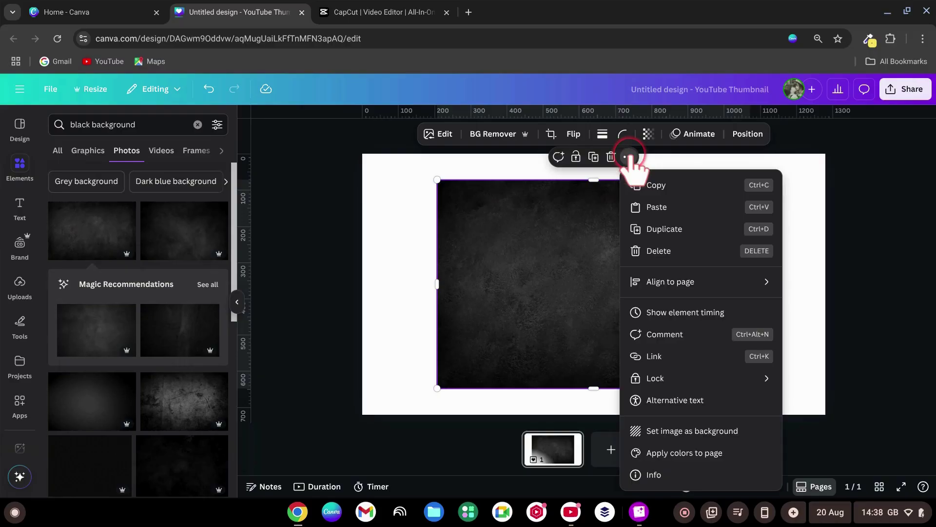
left_click(680, 432)
- Search the photos for "grid" and add the black grid image with thin lines to the page
left_click(158, 123)
key("ctrl+a")
type("grid")
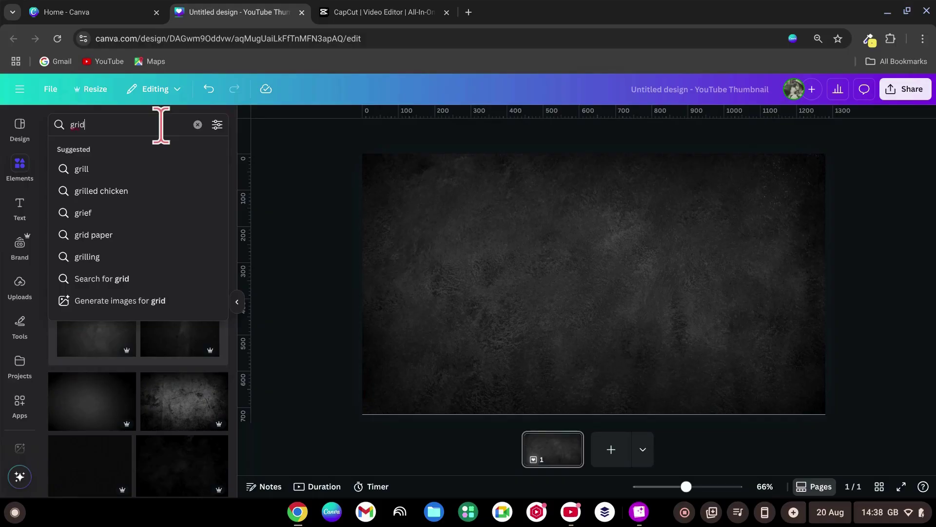
key("Return")
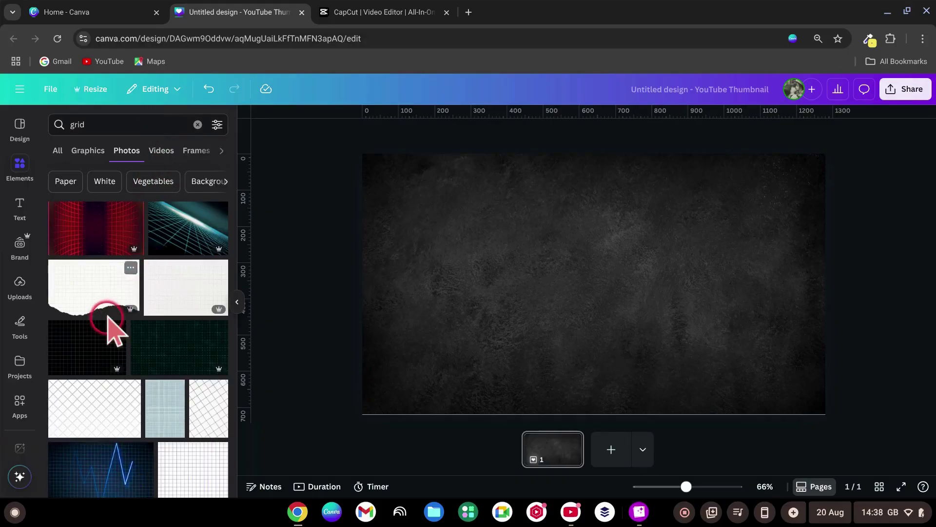
left_click(92, 346)
- Enlarge the grid image to cover the whole page and set its transparency to 60
left_click_drag(479, 303, 406, 266)
left_click_drag(658, 362, 888, 389)
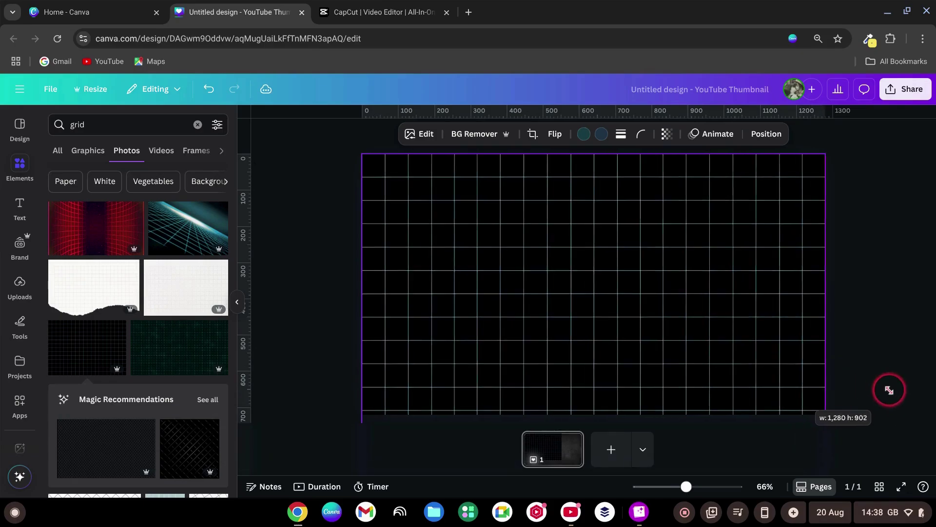
left_click(666, 135)
left_click_drag(696, 179, 669, 179)
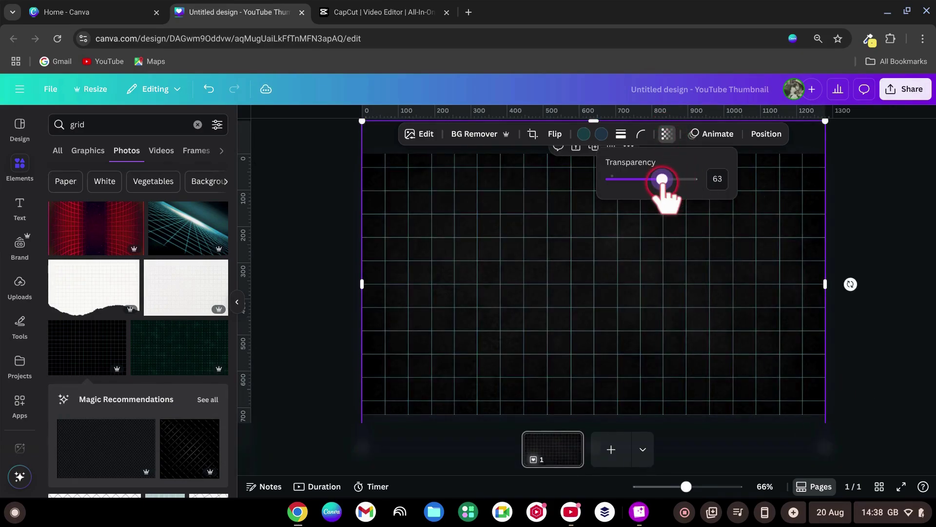
- Download the grid background design as a PNG at 2,400 × 1,350 px
left_click(908, 88)
left_click(735, 317)
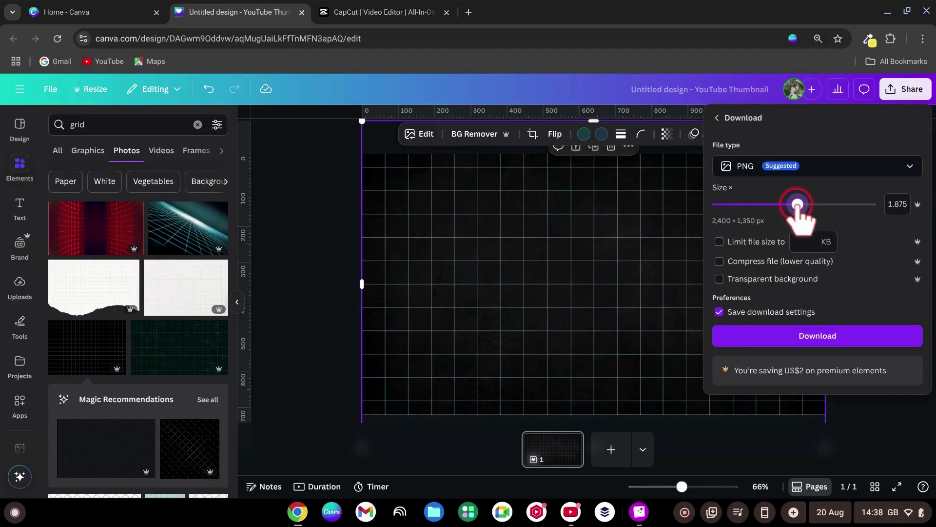
left_click(805, 336)
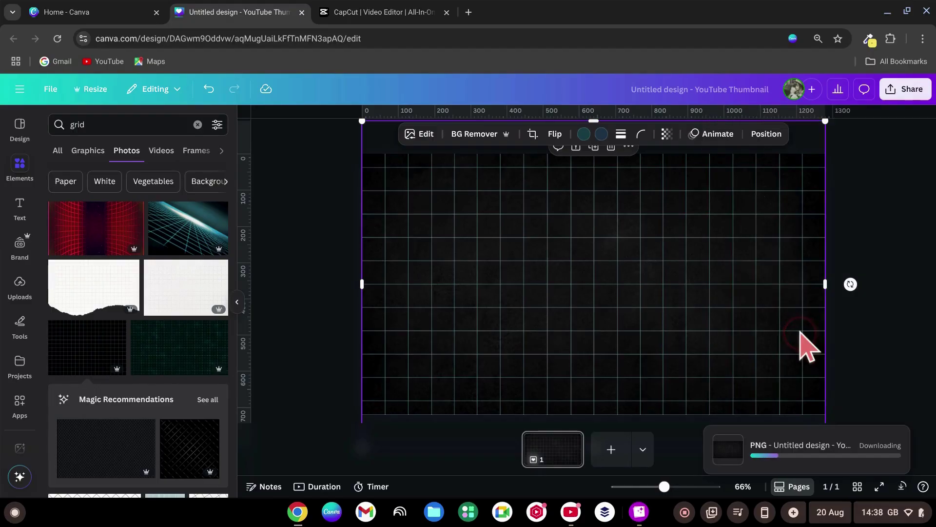
- Add a second page and fill its background with the default bright green
left_click(612, 449)
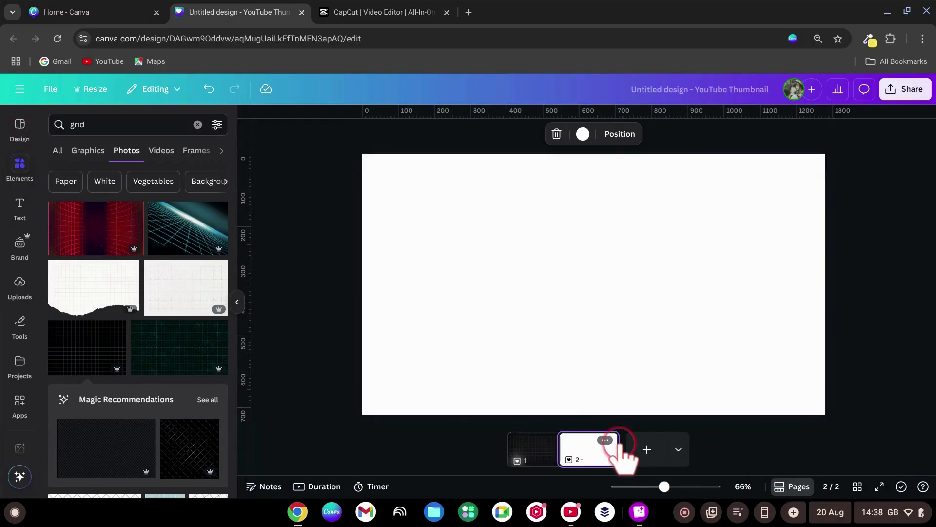
left_click(586, 281)
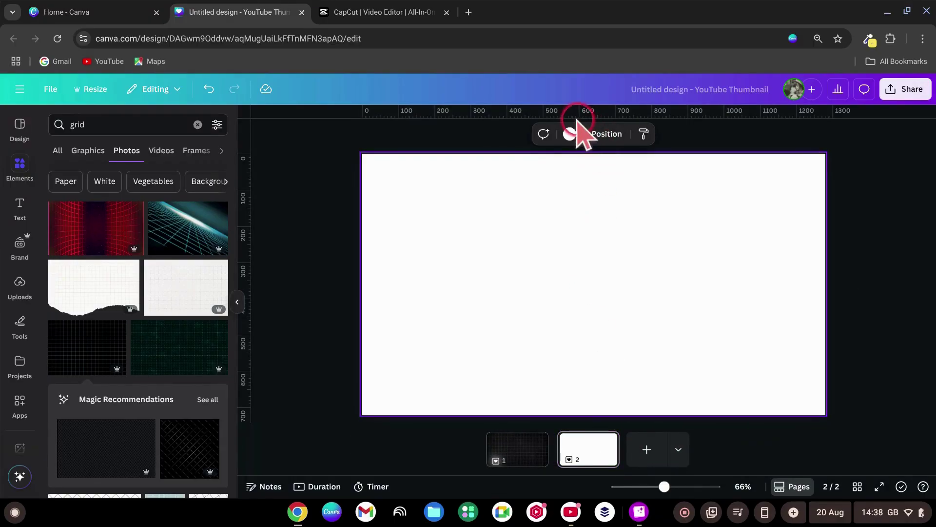
left_click(570, 134)
left_click(59, 444)
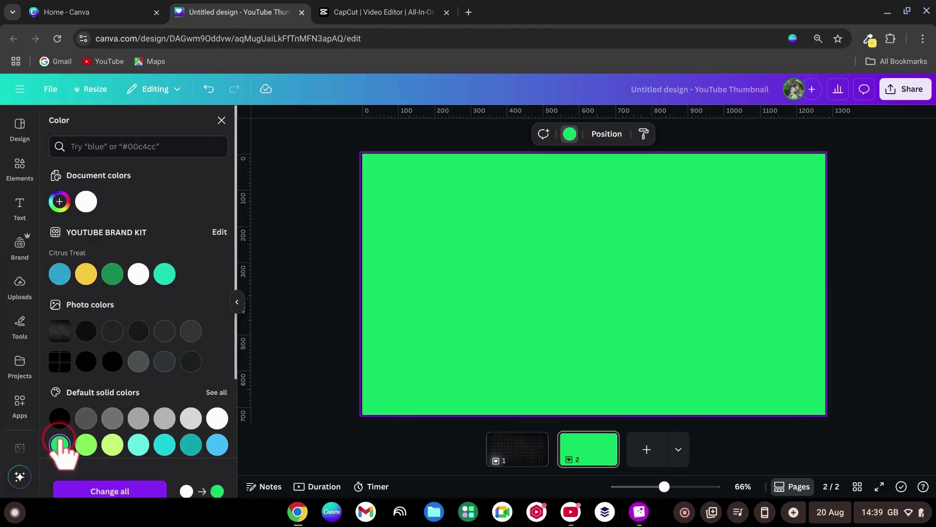
- Search the graphics elements for "sun"
left_click(20, 162)
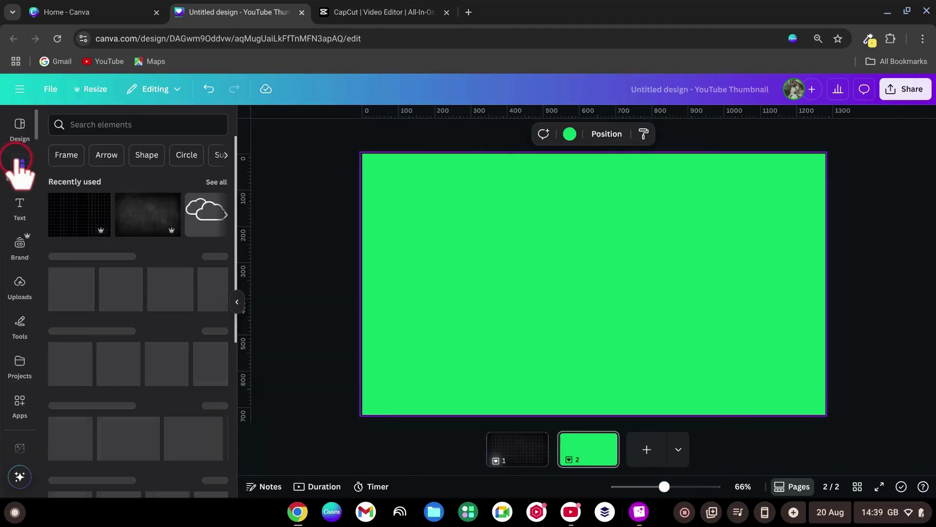
left_click(145, 122)
type("sun")
key("Return")
left_click(88, 153)
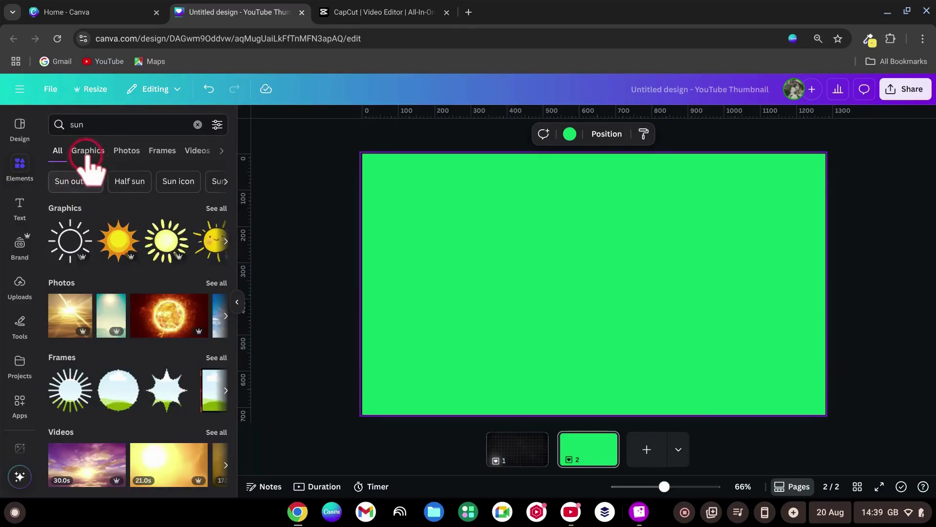
- Filter the sun graphics to animated ones and add the white outlined sun to the green page
left_click(217, 126)
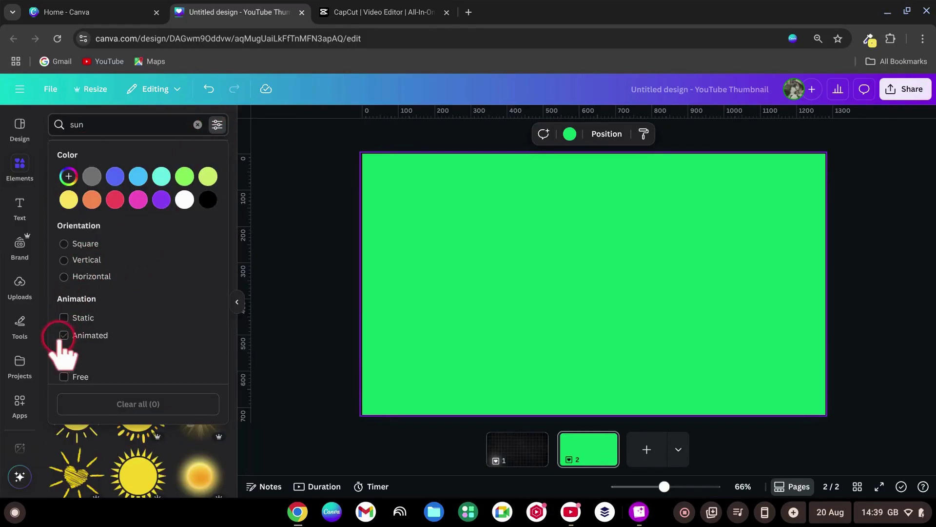
left_click(275, 233)
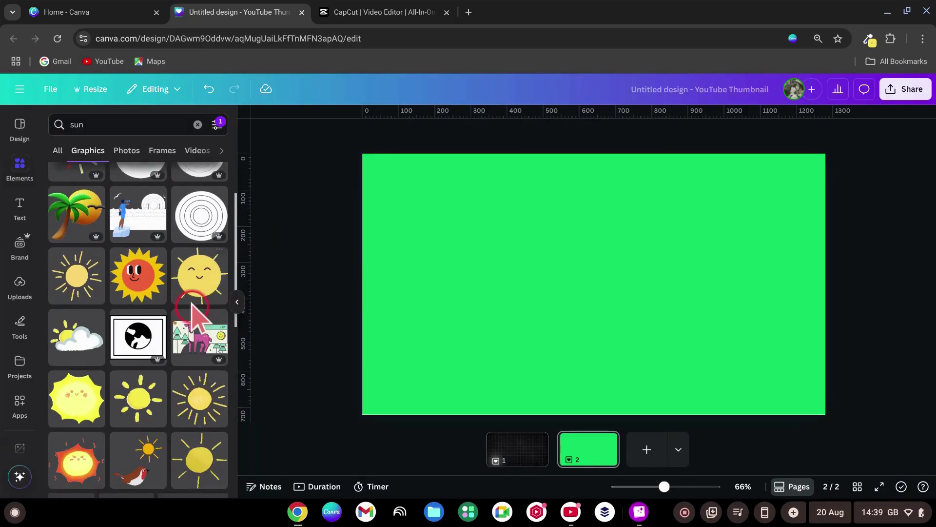
left_click(139, 344)
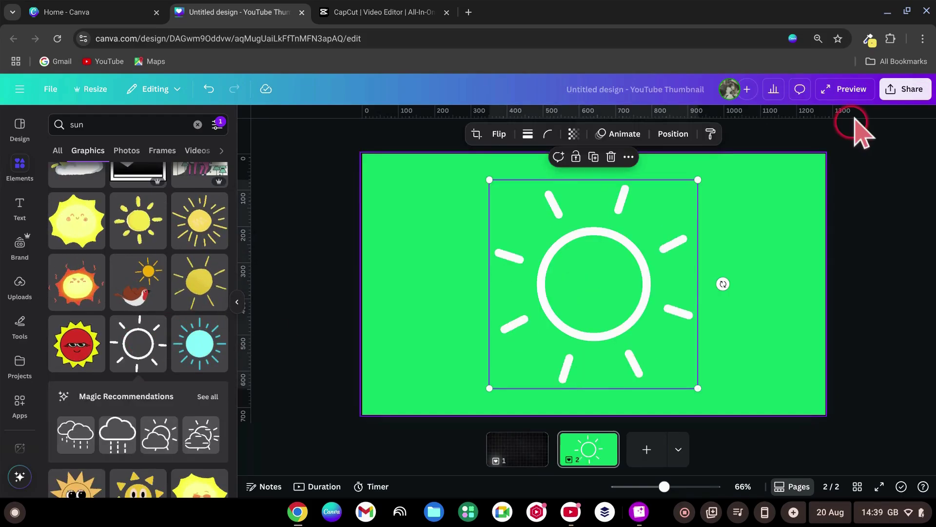
- Download only page 2 as a GIF with a transparent background at 1,280 × 720 px
left_click(905, 88)
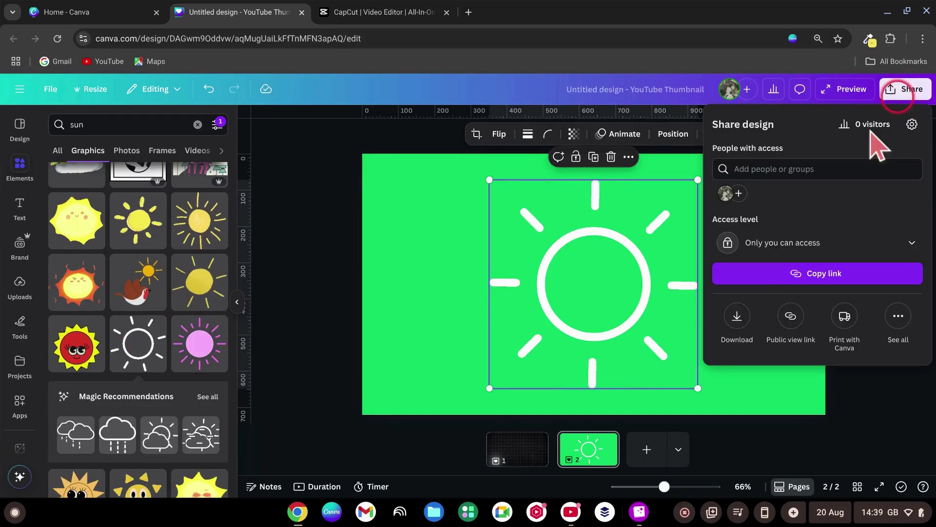
left_click(737, 316)
left_click(807, 187)
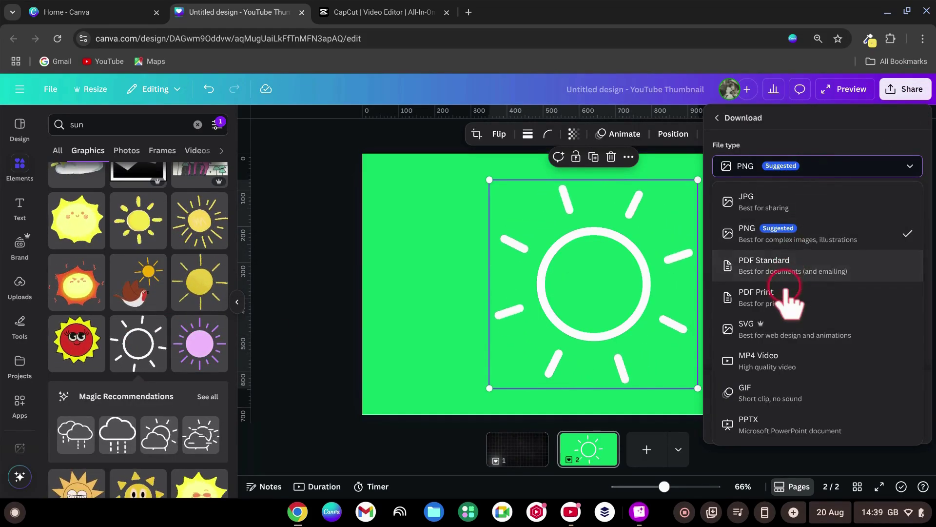
left_click(779, 390)
left_click(719, 240)
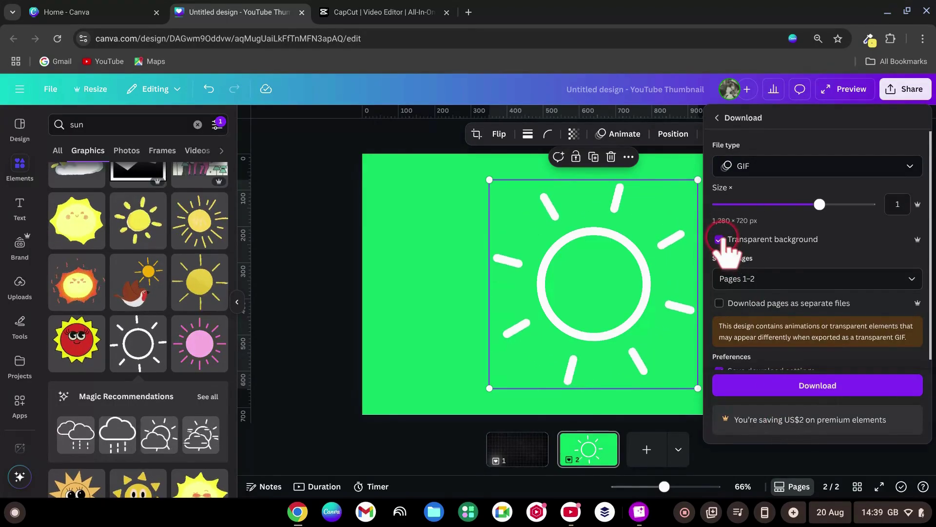
left_click(791, 278)
left_click(726, 330)
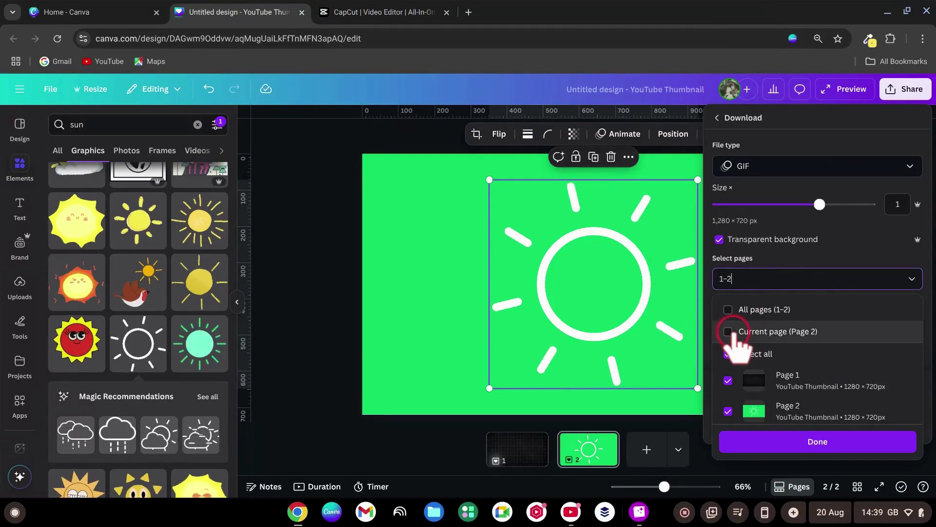
left_click(819, 440)
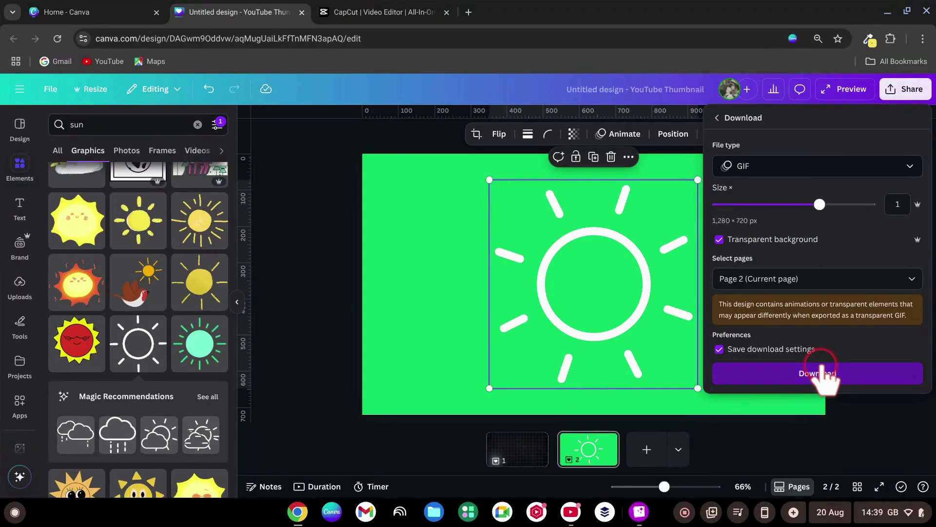
left_click(820, 371)
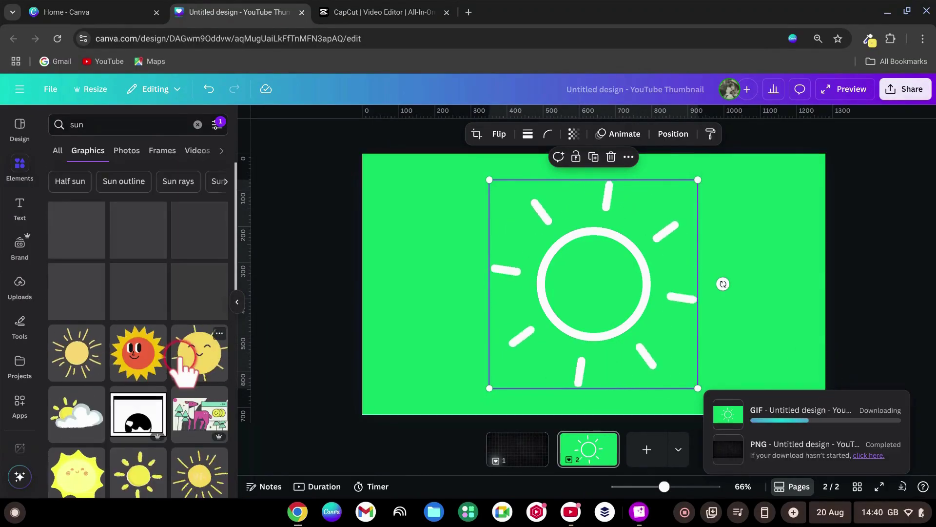
- Clear the animation filter from the sun search and delete the animated sun from page 2
left_click(217, 124)
left_click(136, 403)
left_click(274, 253)
left_click(588, 280)
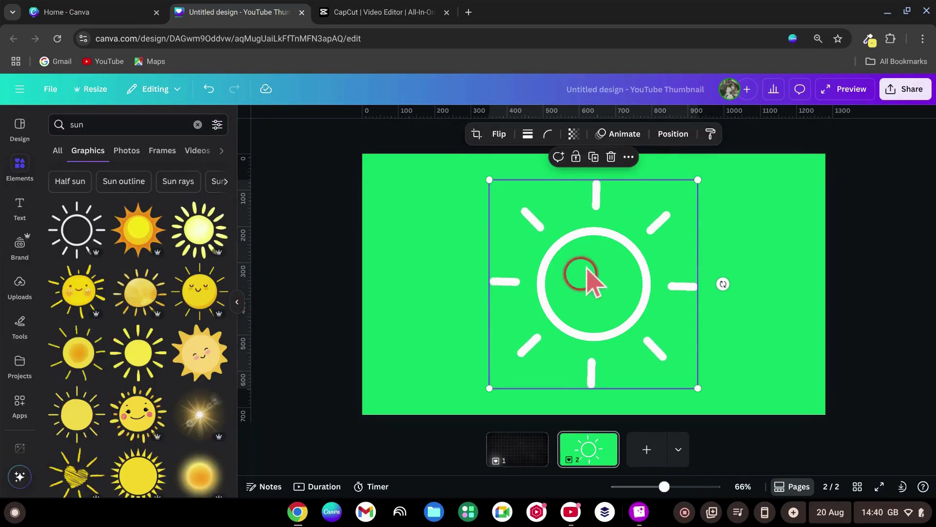
left_click(610, 157)
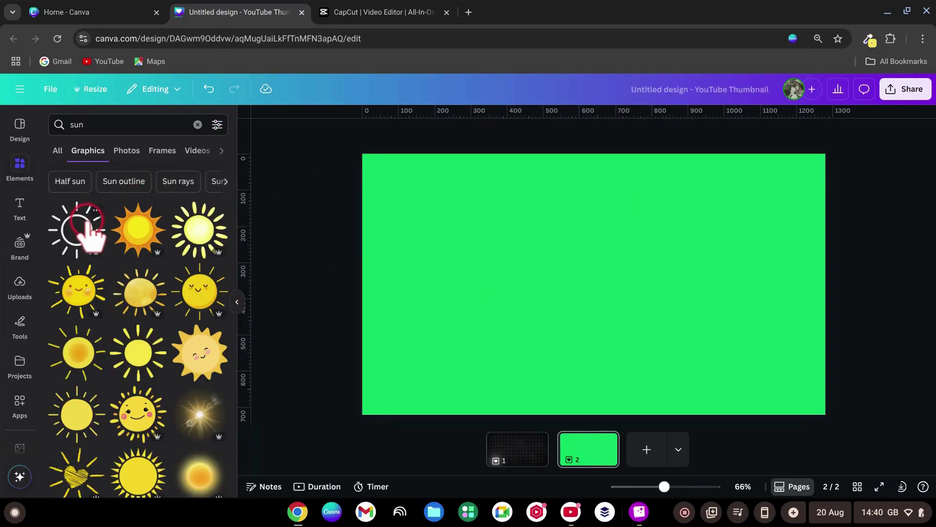
- Add the static outlined sun graphic to page 2, enlarge it evenly around the centre, and recolour it white
left_click_drag(646, 232, 680, 197)
left_click_drag(544, 338, 501, 376)
left_click(539, 134)
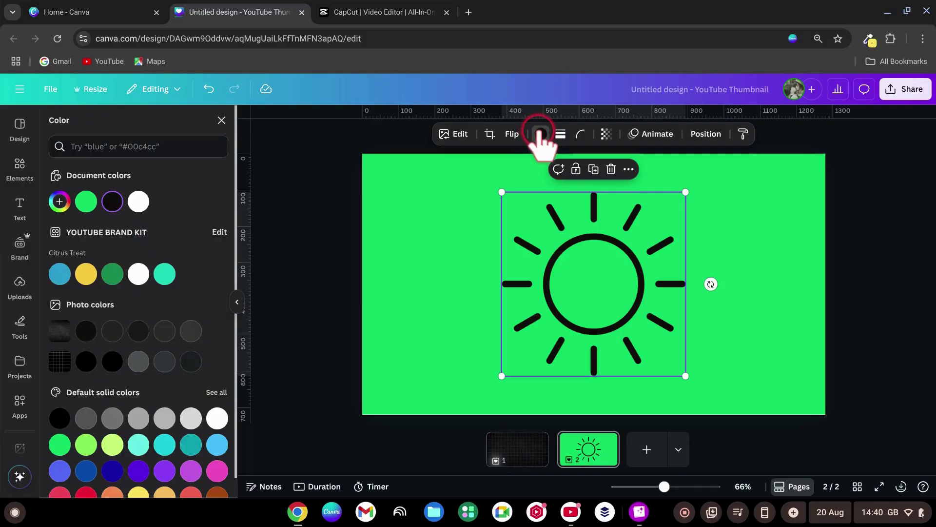
left_click(139, 201)
left_click(916, 164)
- Download only page 2 as a PNG with a transparent background at 2,400 × 1,350 px
left_click(908, 89)
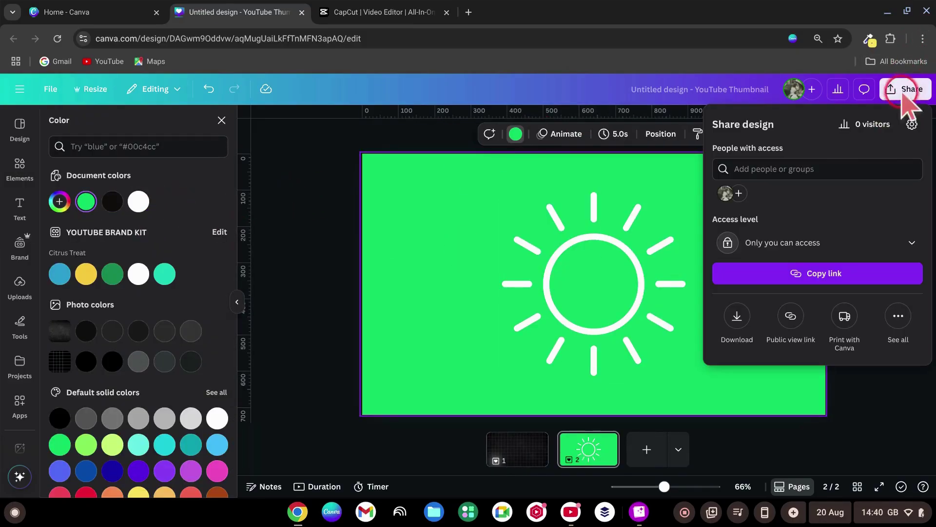
left_click(737, 316)
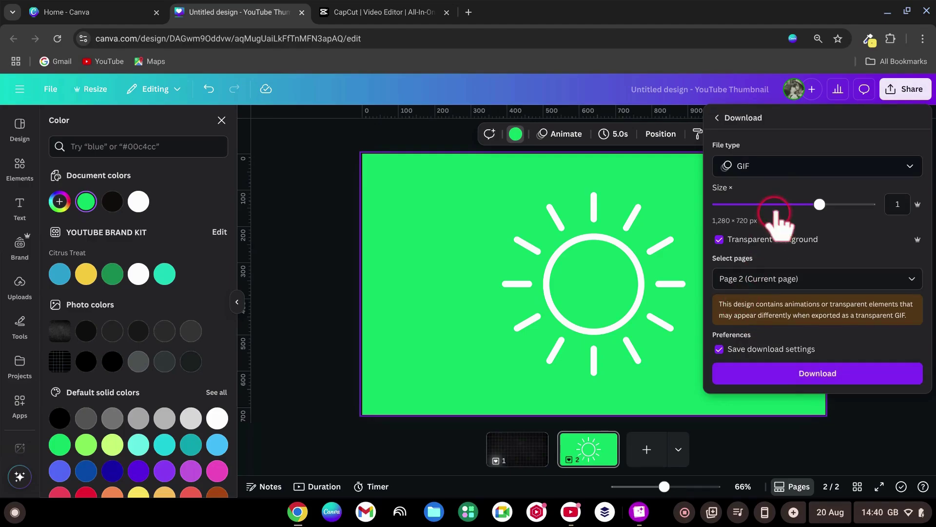
left_click(791, 166)
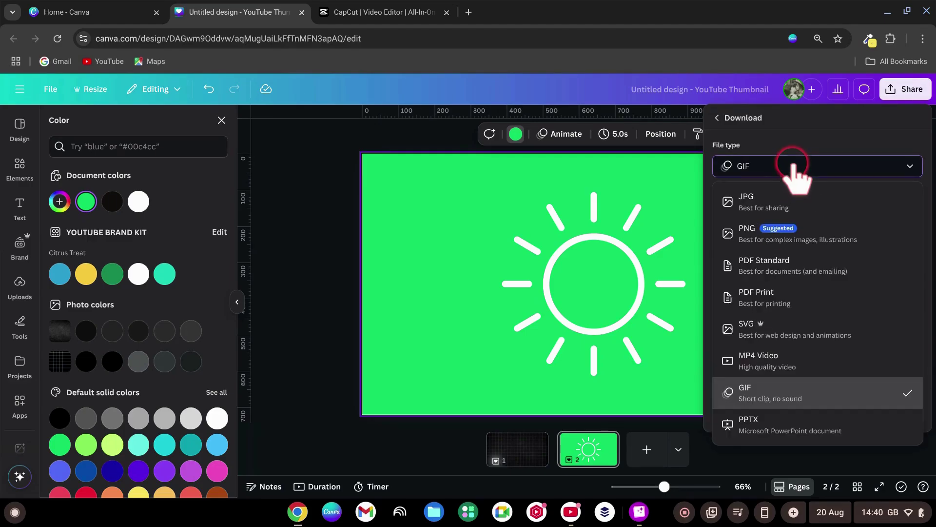
left_click(776, 235)
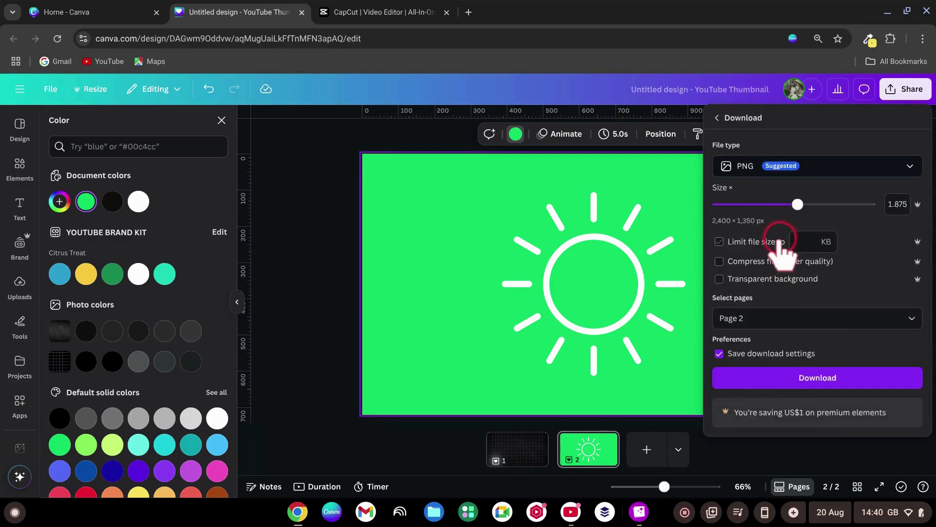
left_click(773, 316)
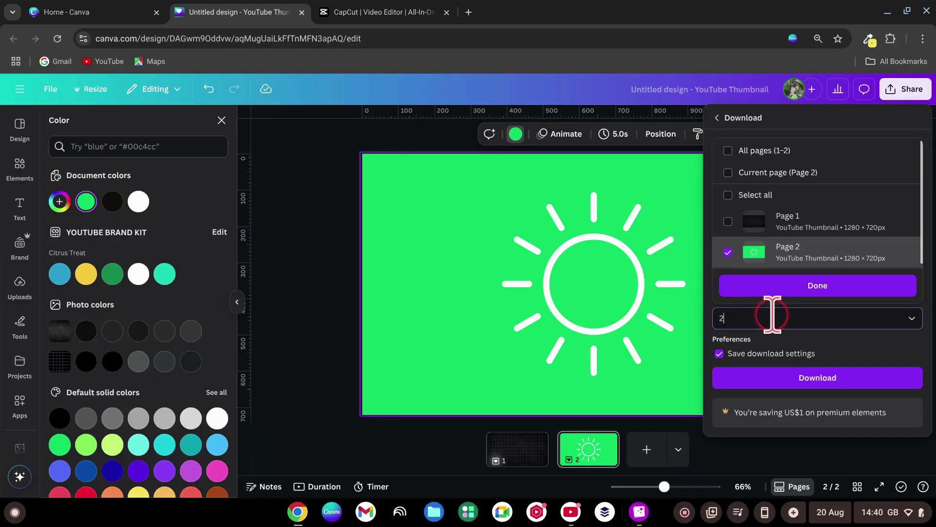
left_click(798, 291)
left_click(810, 378)
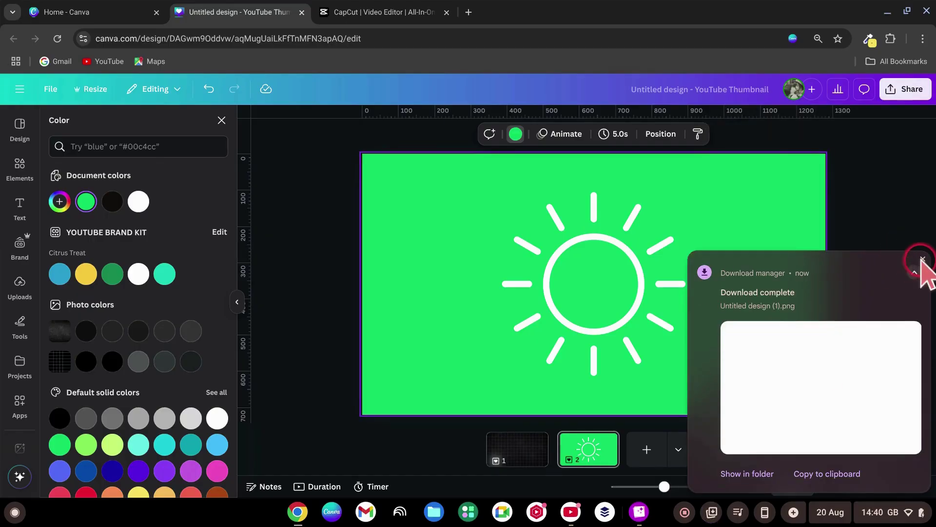
- Dismiss the download notices, switch to the CapCut project, and place the dark grid image on the timeline
left_click(923, 259)
left_click(903, 238)
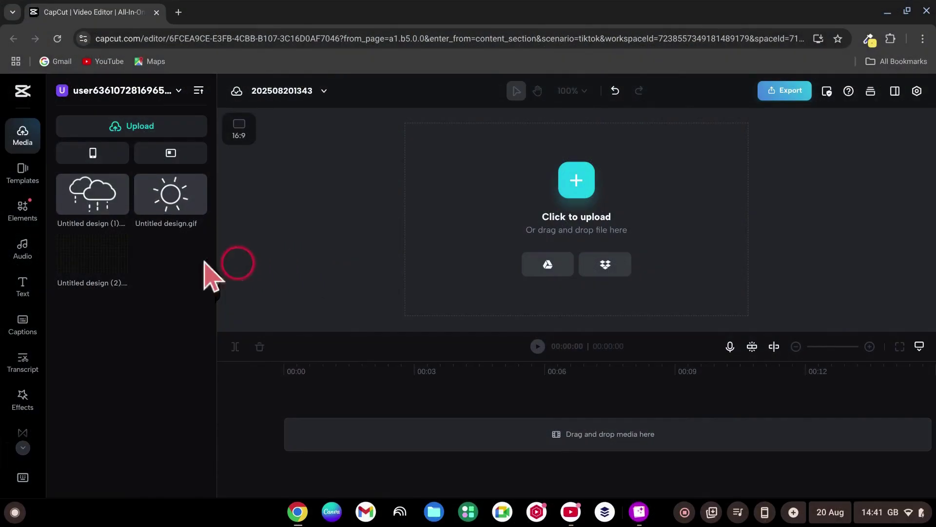
left_click(98, 252)
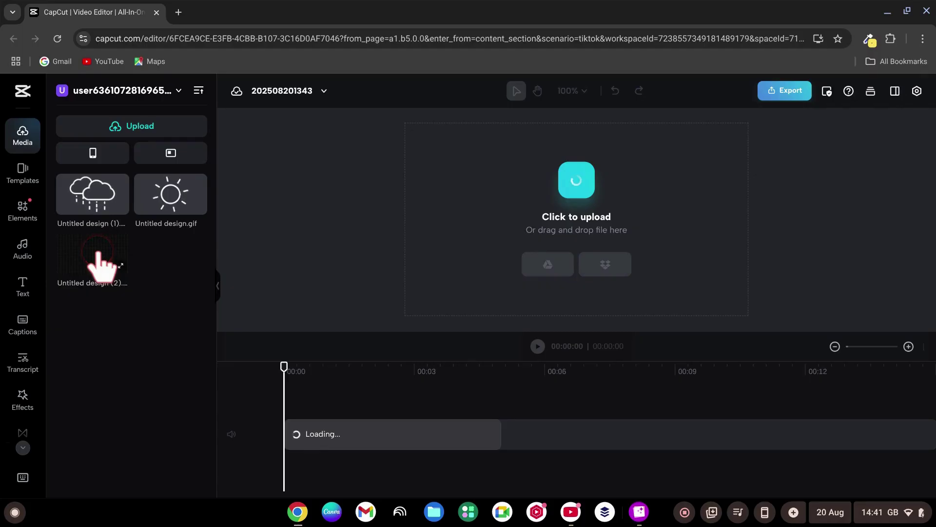
- Add the Vignette and Black Noise video effects over the grid background and extend both to the end of its clip
left_click(23, 398)
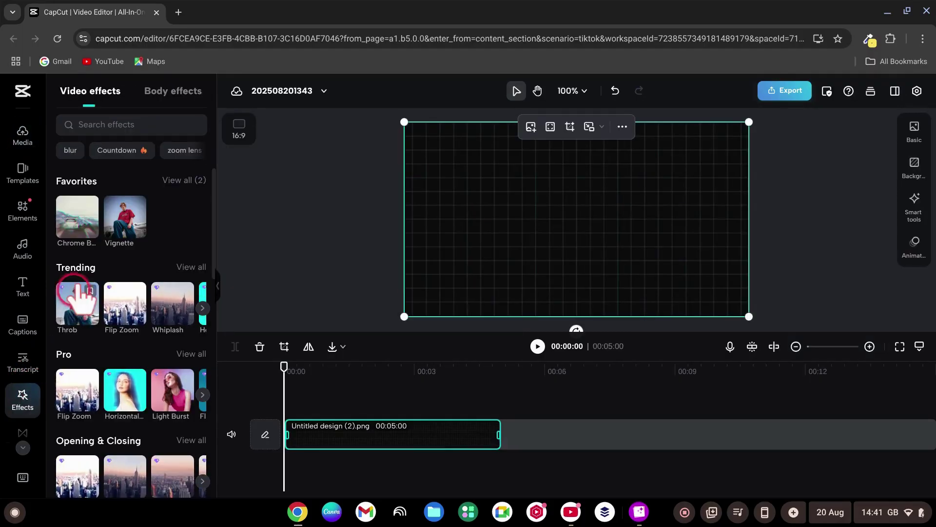
left_click(125, 218)
left_click(146, 126)
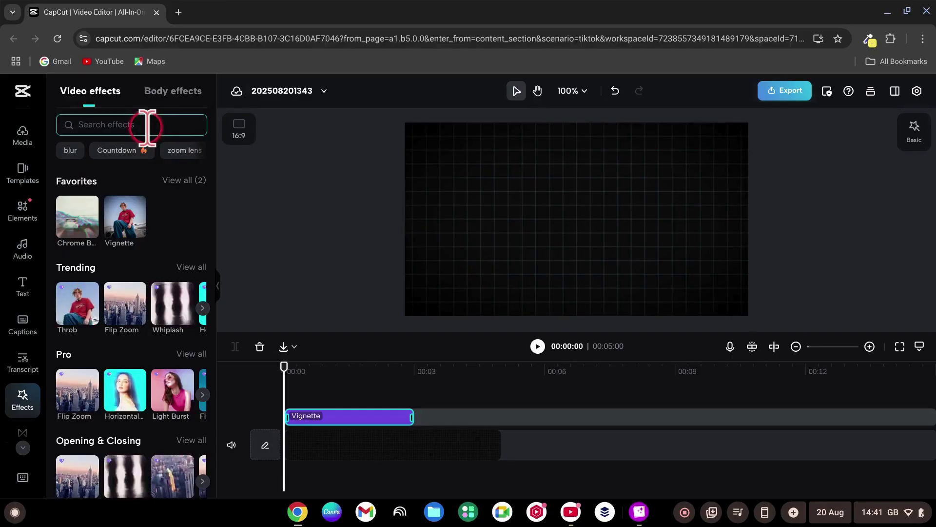
left_click(98, 176)
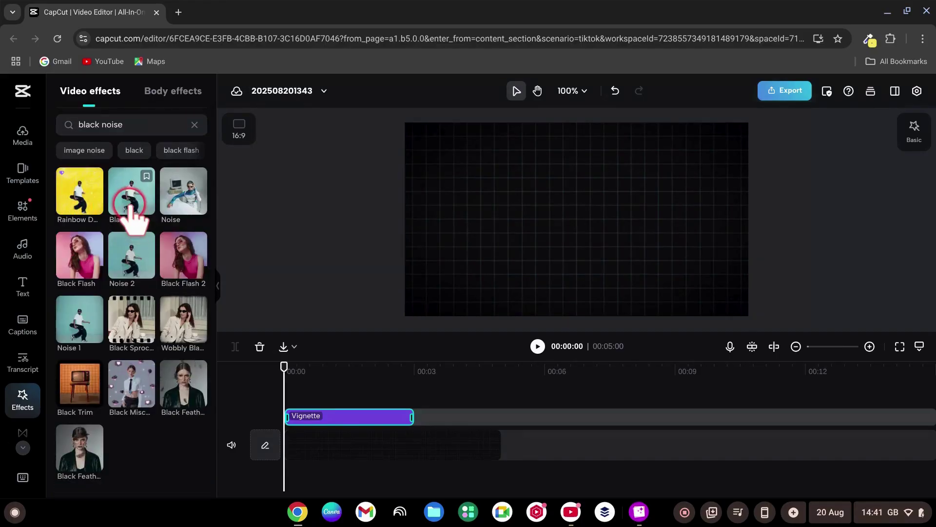
left_click(132, 205)
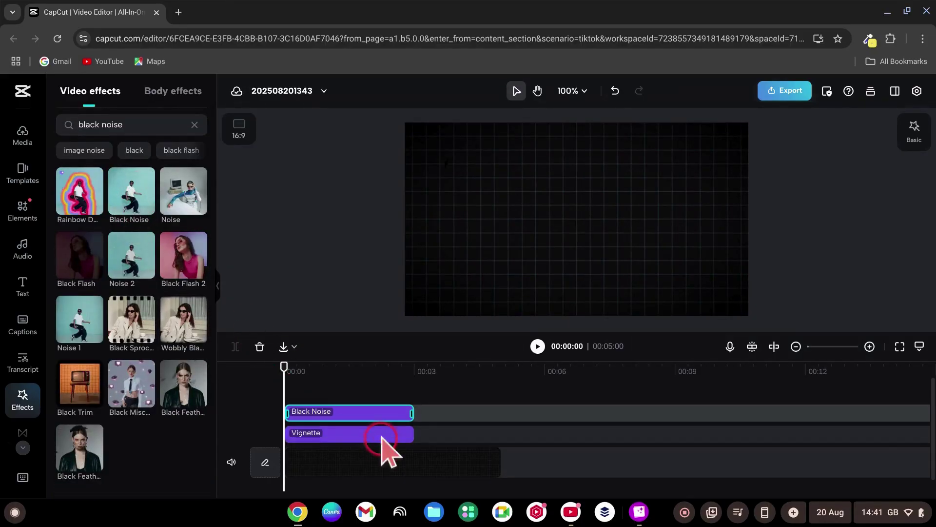
left_click_drag(413, 434, 498, 446)
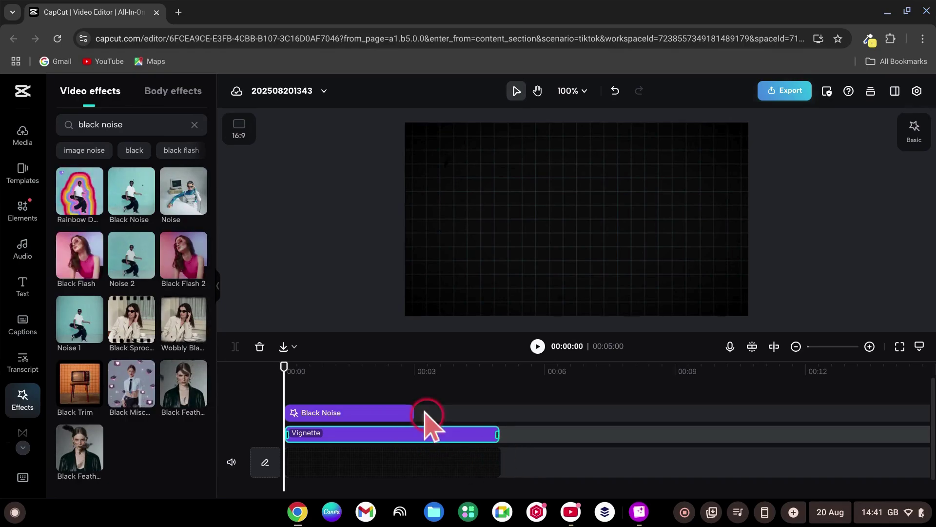
left_click_drag(424, 414, 502, 440)
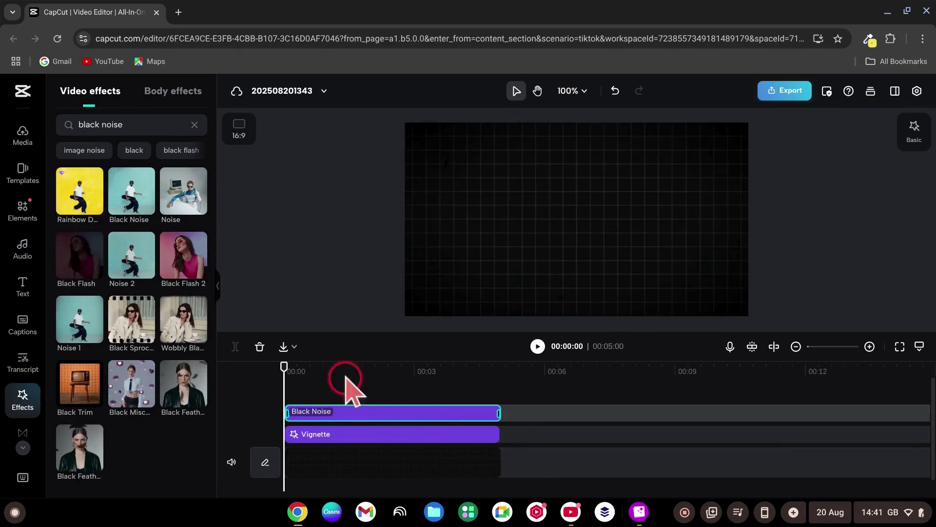
- Add the rain cloud GIF above the effects, shrunk at the bottom centre of the frame, with a Fade In animation
left_click(23, 136)
left_click_drag(123, 196, 315, 388)
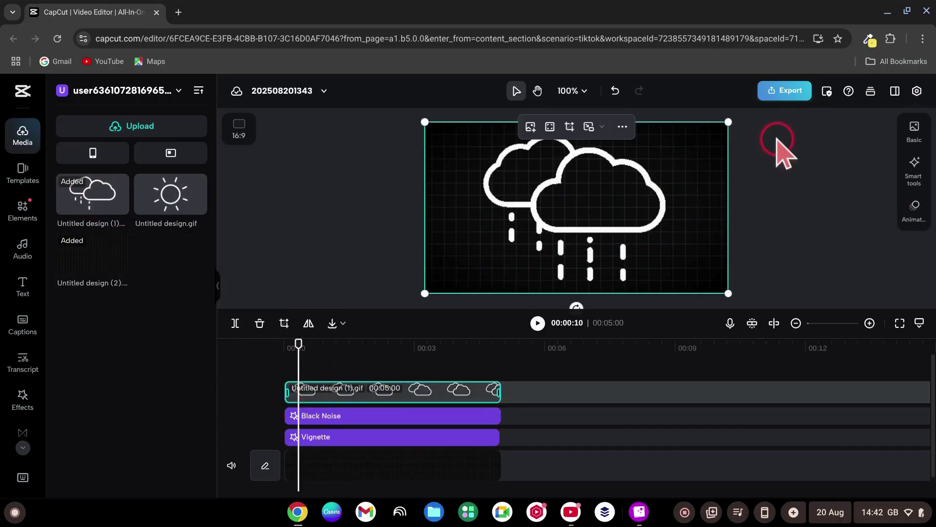
left_click_drag(727, 126, 603, 250)
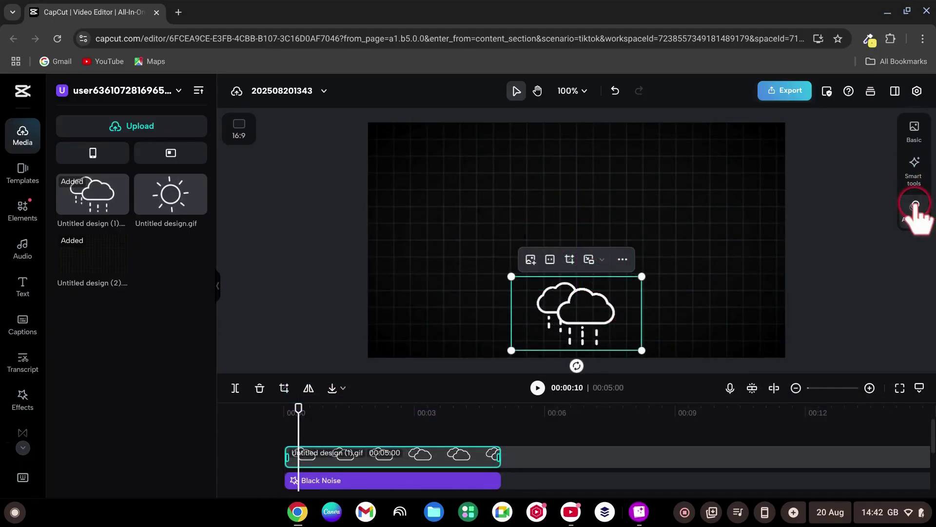
left_click(916, 205)
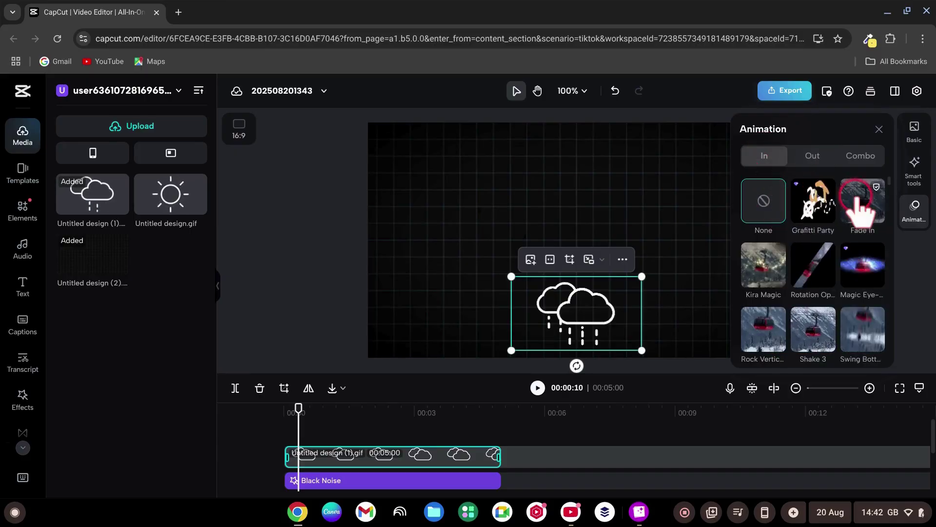
left_click(858, 205)
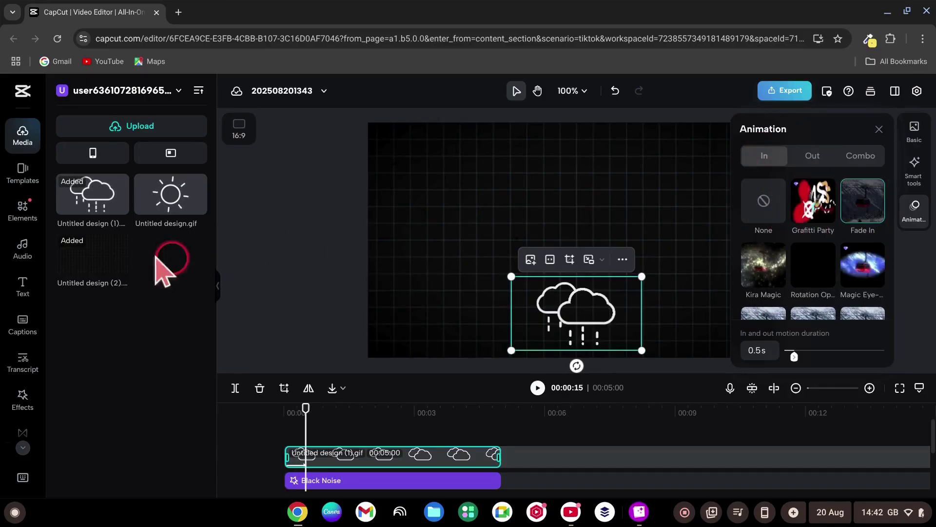
- Add a heading above the cloud clip and replace its text with a row of eight dashes
left_click(22, 287)
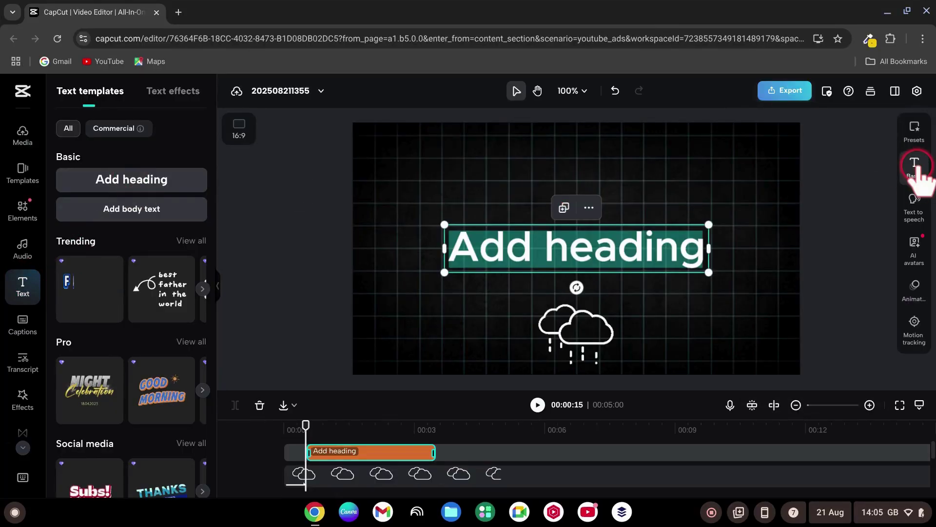
left_click(915, 165)
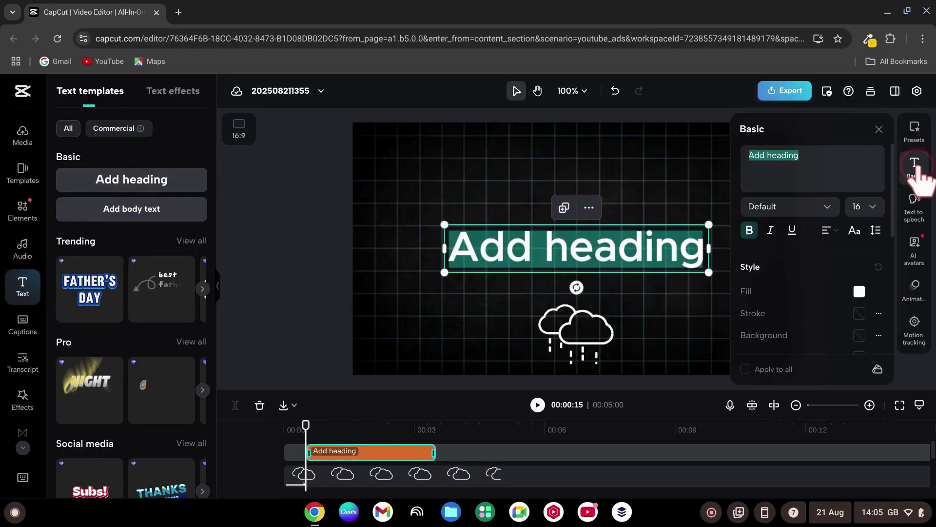
left_click(859, 164)
key("BackSpace")
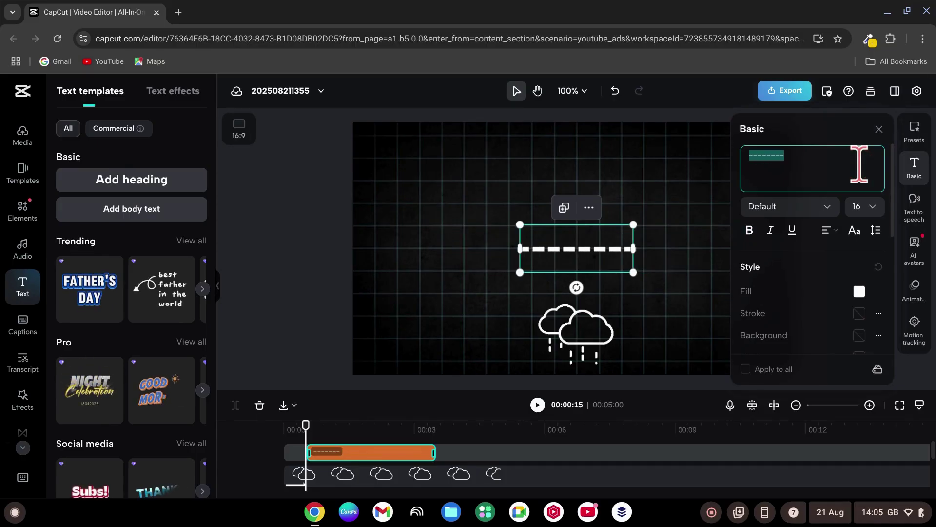
- Turn on glow for the dashed text and choose the second, non-Pro glow style in white
left_click(855, 251)
scroll(839, 293, "down", 3)
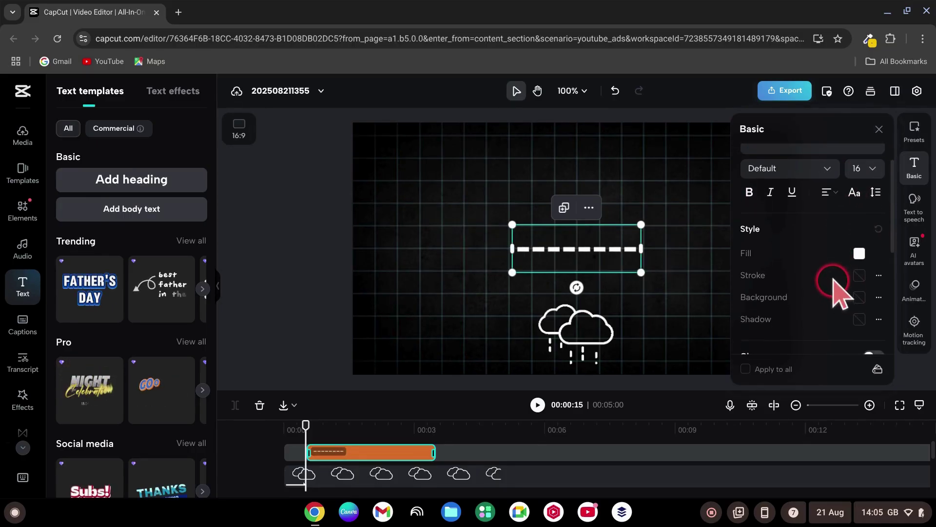
left_click(871, 293)
scroll(861, 290, "down", 2)
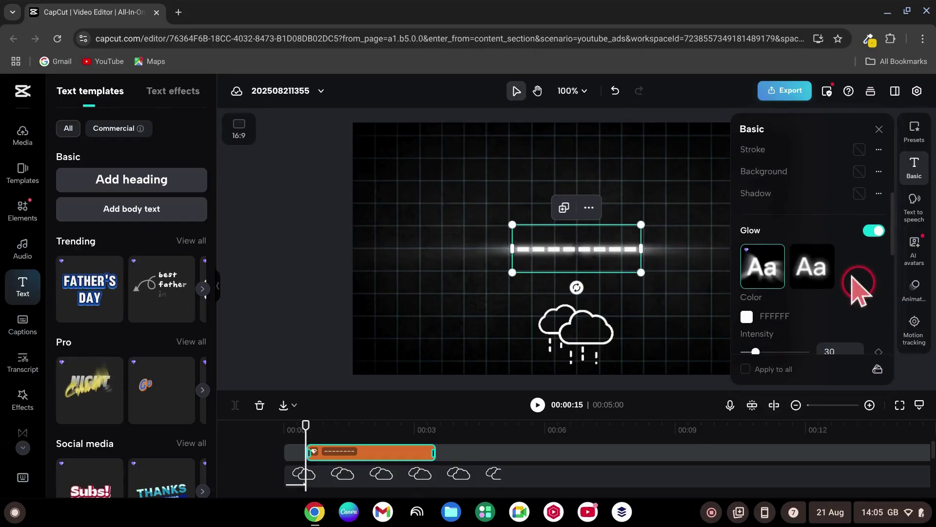
left_click(813, 266)
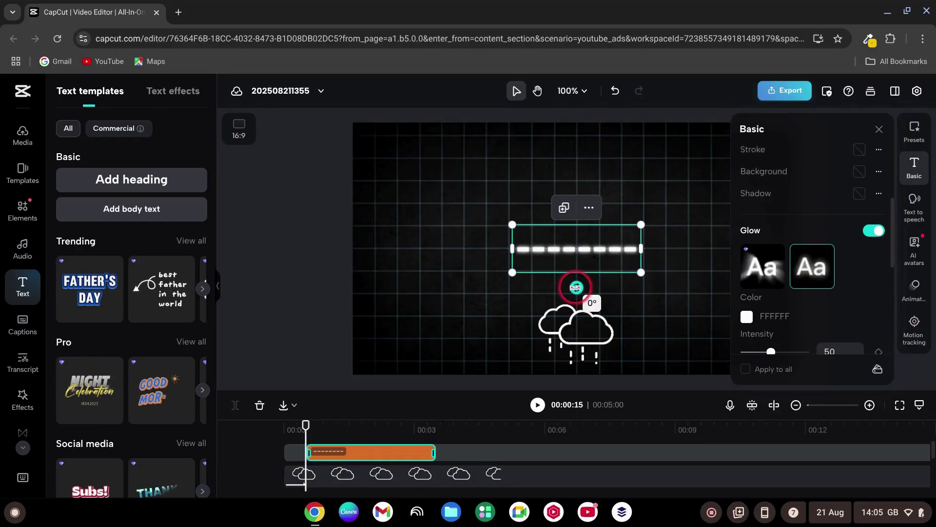
- Rotate the dashed text to -90°, shrink it slightly, and centre it vertically above the clouds
left_click_drag(576, 288, 616, 248)
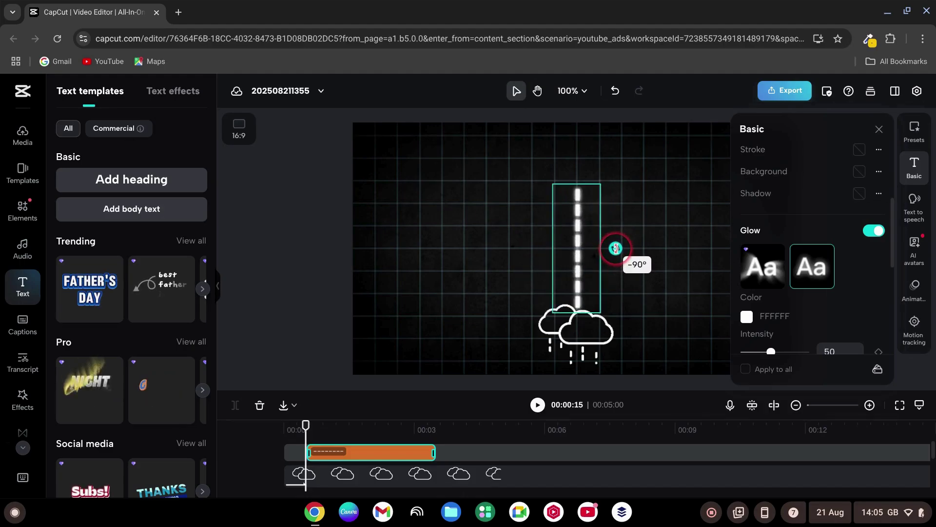
left_click_drag(600, 186, 585, 218)
left_click_drag(574, 255, 579, 251)
left_click(577, 263)
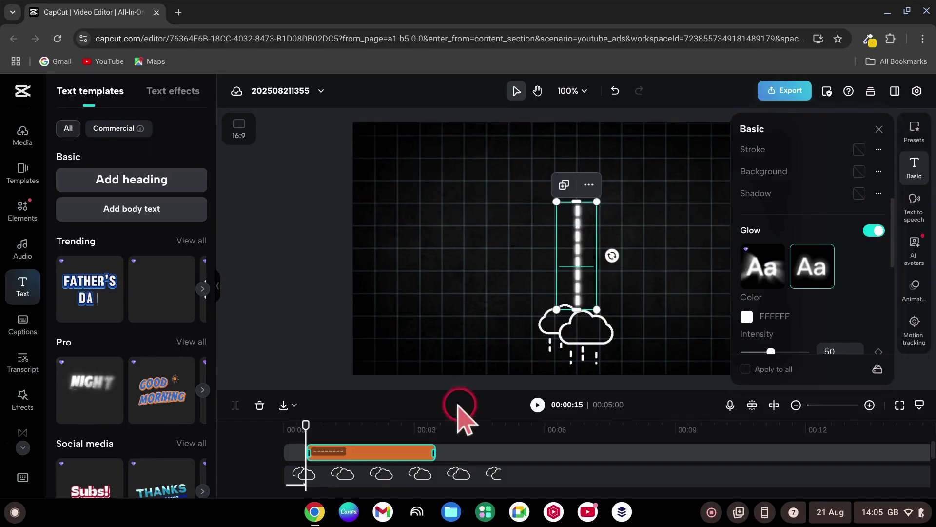
- Extend the dashed text clip to the cloud clip's end and apply the Type 1 in-animation with a 1.0 s duration
left_click_drag(445, 453, 507, 469)
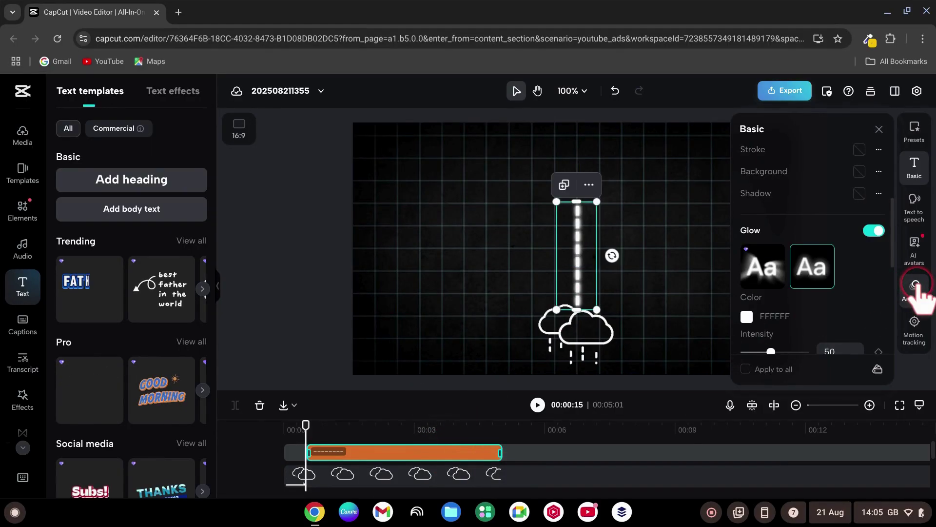
left_click(915, 285)
scroll(826, 300, "down", 5)
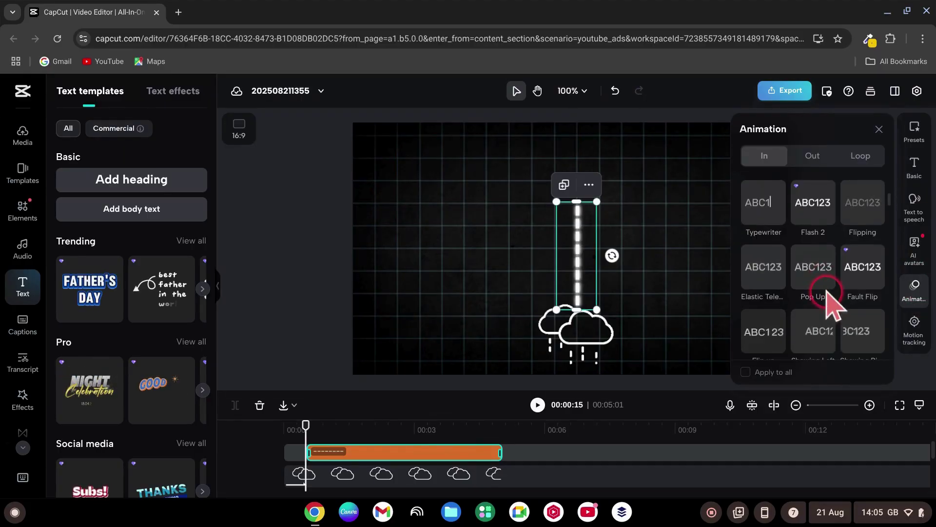
scroll(827, 291, "down", 5)
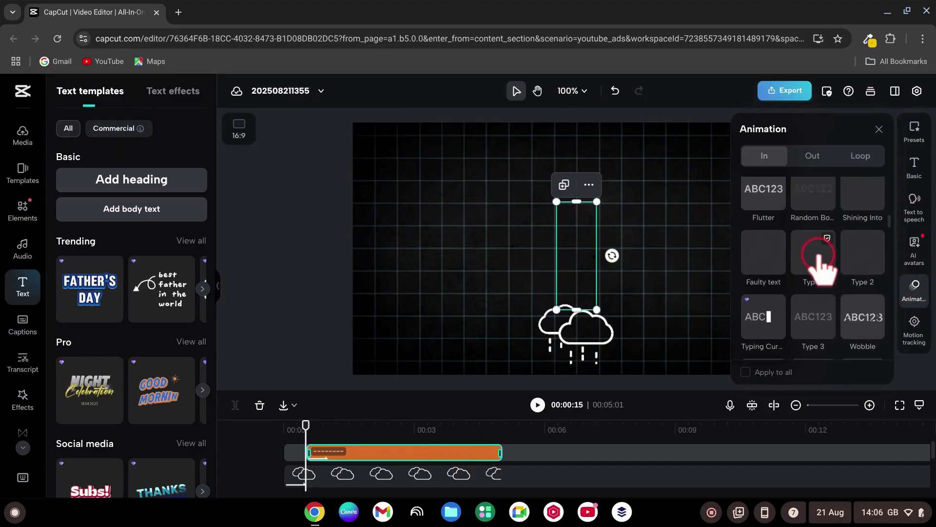
left_click(820, 259)
left_click(805, 355)
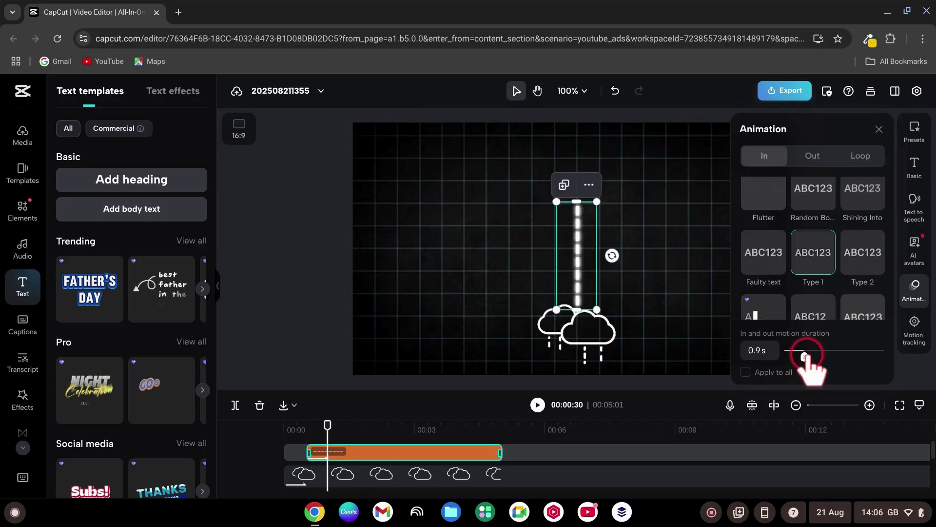
- Add the sun GIF at the playhead, trim it to the other clips' end, and fit it small above the dashed line
left_click(22, 135)
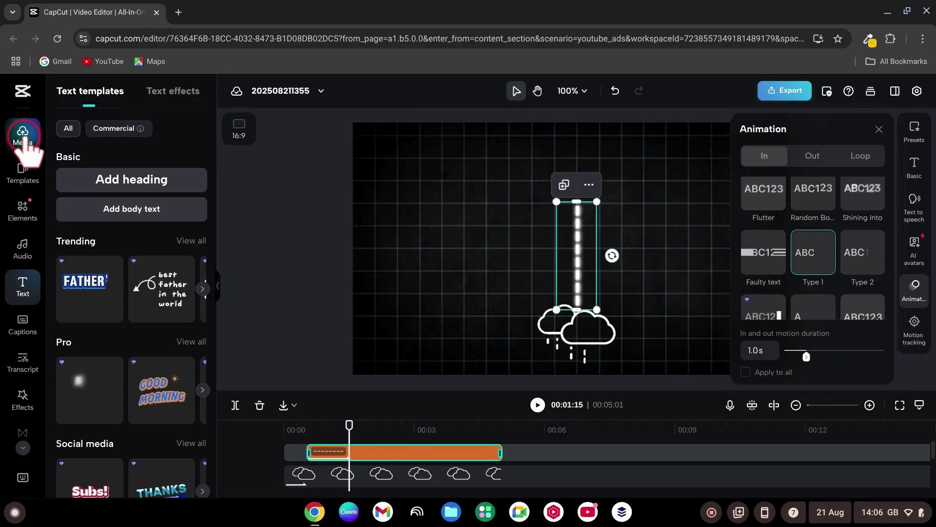
left_click_drag(85, 253, 418, 454)
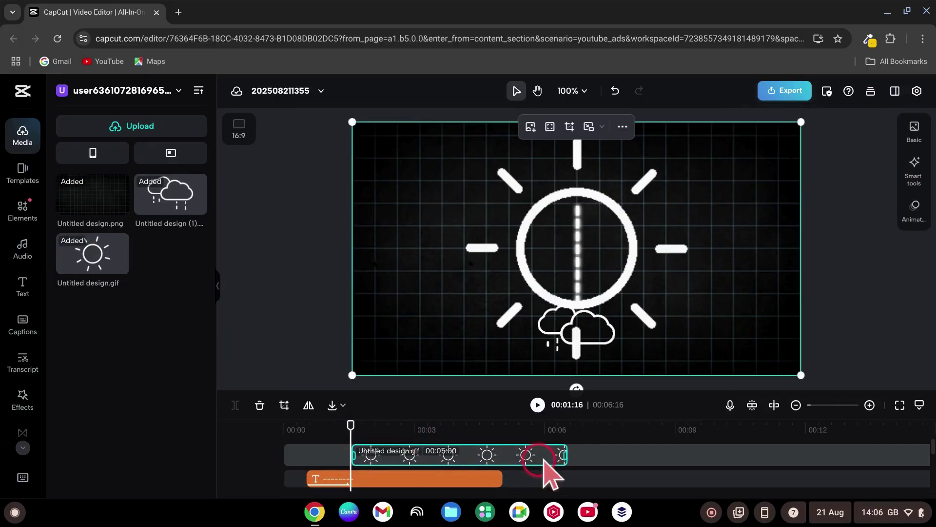
left_click_drag(555, 455, 500, 456)
left_click_drag(801, 122, 491, 309)
left_click_drag(460, 347, 617, 177)
- Apply the Fade In entrance animation to the sun GIF
left_click(908, 215)
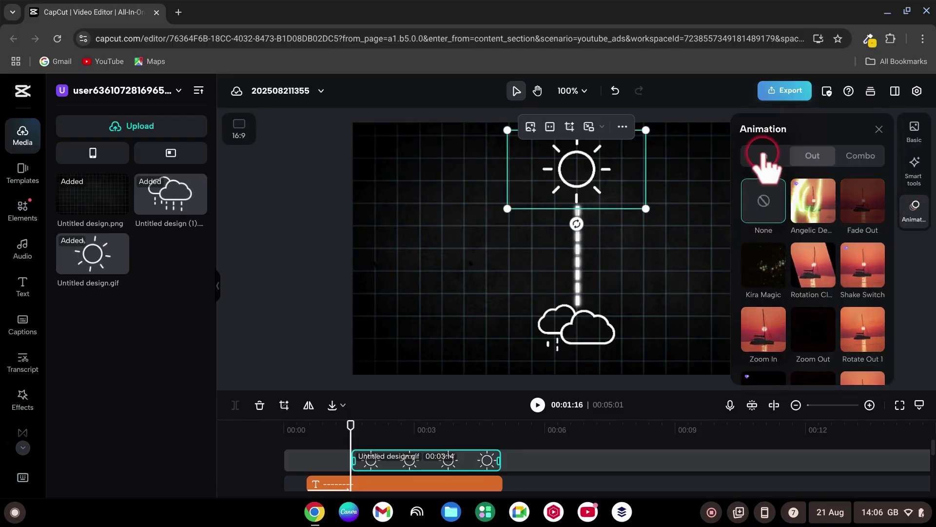
left_click(765, 156)
left_click(863, 204)
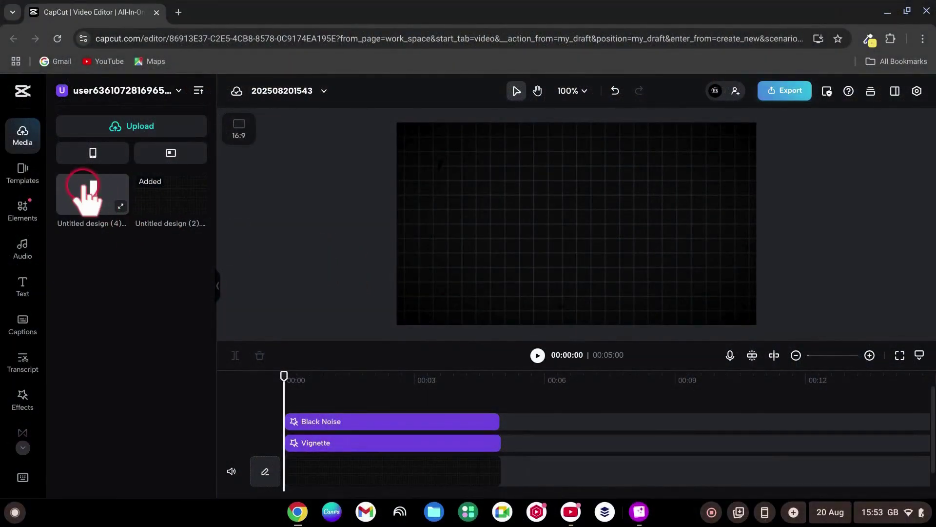
- In the second grid project, place the white bar image above the effects and crop its sides closely around the bar
left_click_drag(88, 195, 302, 429)
left_click(283, 356)
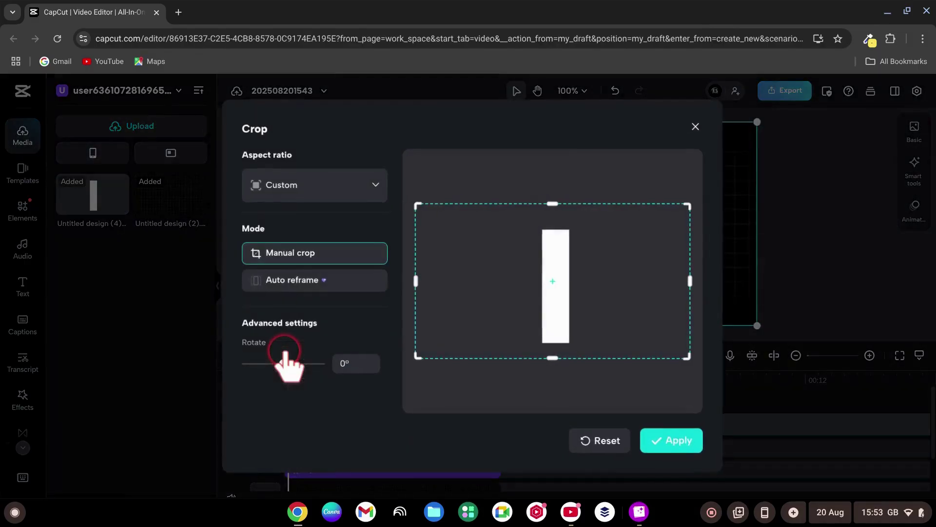
left_click_drag(416, 280, 531, 288)
left_click_drag(681, 282, 570, 281)
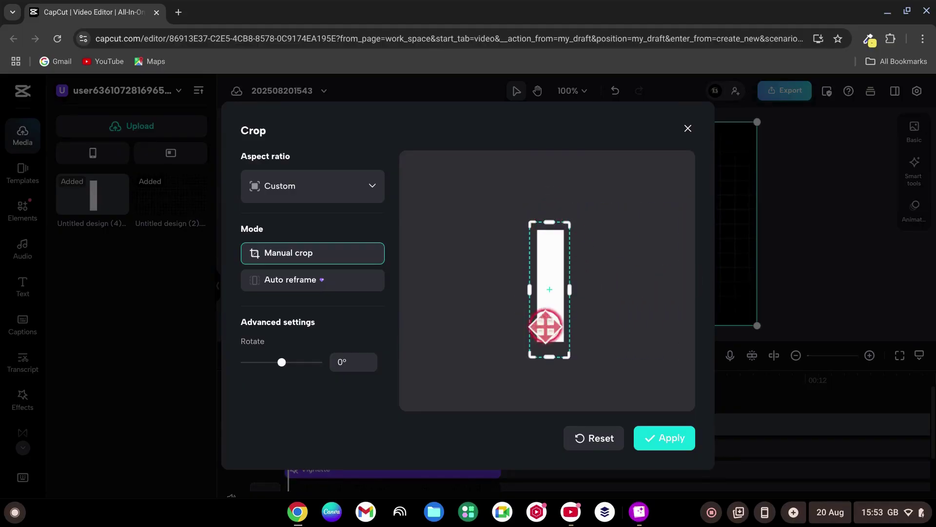
left_click(664, 439)
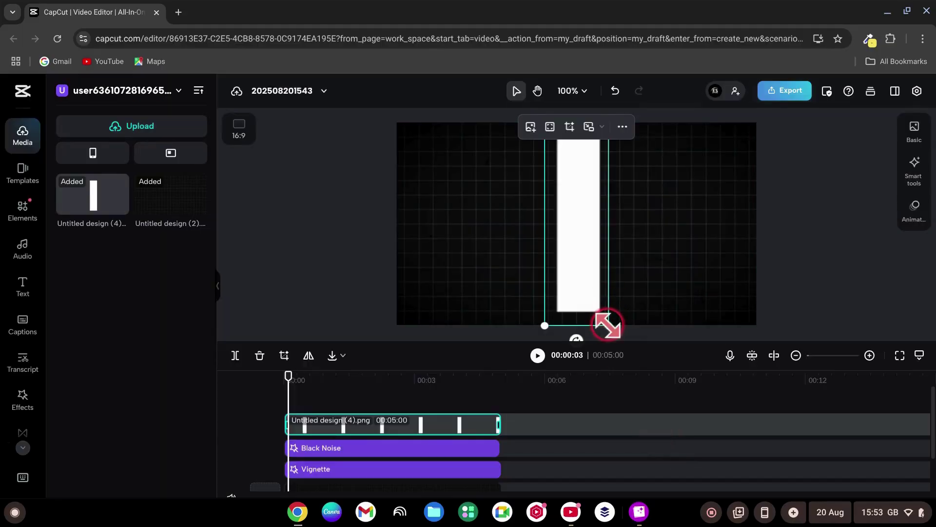
- Scale the white bar down toward the right of the frame and copy it until there are five identical bars
left_click_drag(607, 325, 666, 271)
right_click(313, 420)
left_click(342, 294)
right_click(317, 419)
left_click(341, 294)
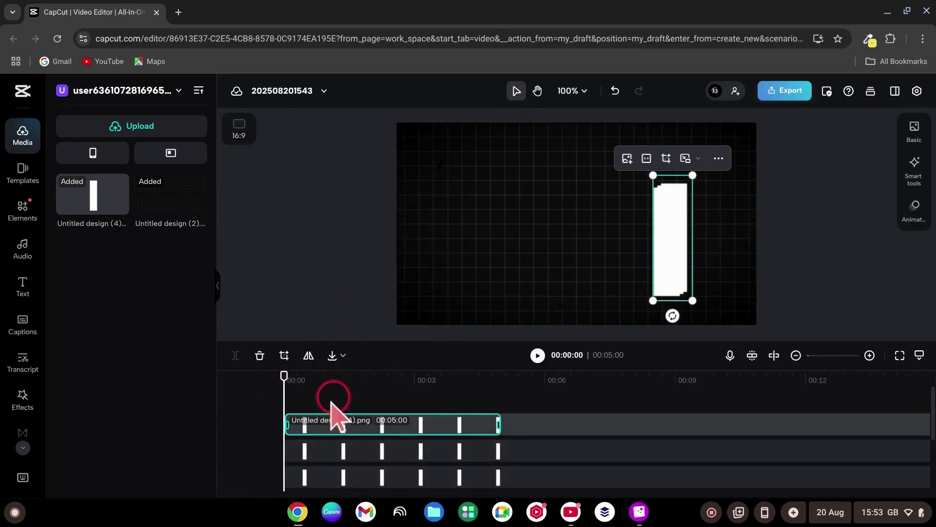
right_click(333, 415)
left_click(418, 295)
right_click(307, 424)
left_click(422, 295)
- Spread the five stacked white bars into an evenly spaced horizontal row across the frame
left_click_drag(674, 259, 486, 260)
left_click_drag(681, 258, 538, 257)
left_click_drag(674, 255, 571, 254)
left_click_drag(672, 257, 617, 257)
left_click_drag(671, 260, 666, 261)
- Select all five white bars together, enlarge them as a group, and centre the row in the frame
left_click_drag(431, 165, 685, 276)
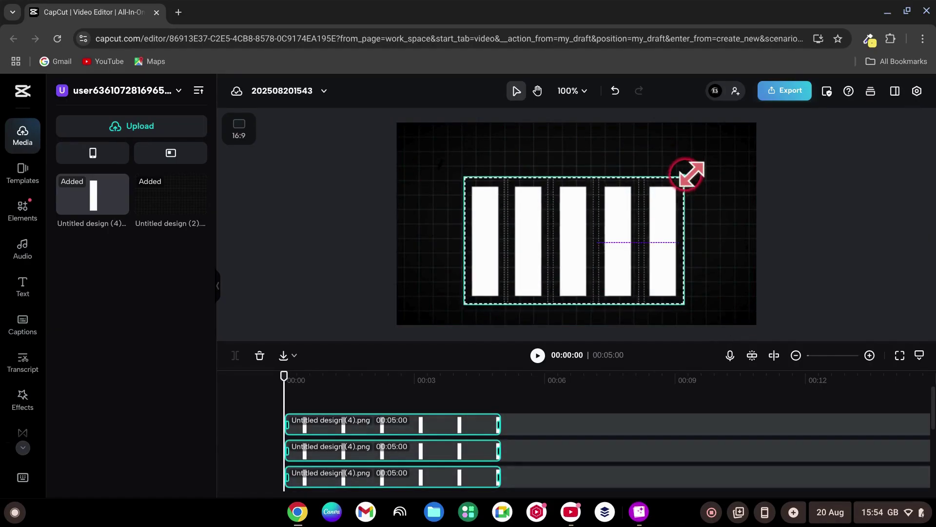
left_click_drag(688, 173, 726, 155)
left_click_drag(661, 246, 645, 249)
- Apply a Horizontal mask to the rightmost bar, rotated to -180° and lowered to about Y -168 so it hides the whole bar
left_click(328, 425)
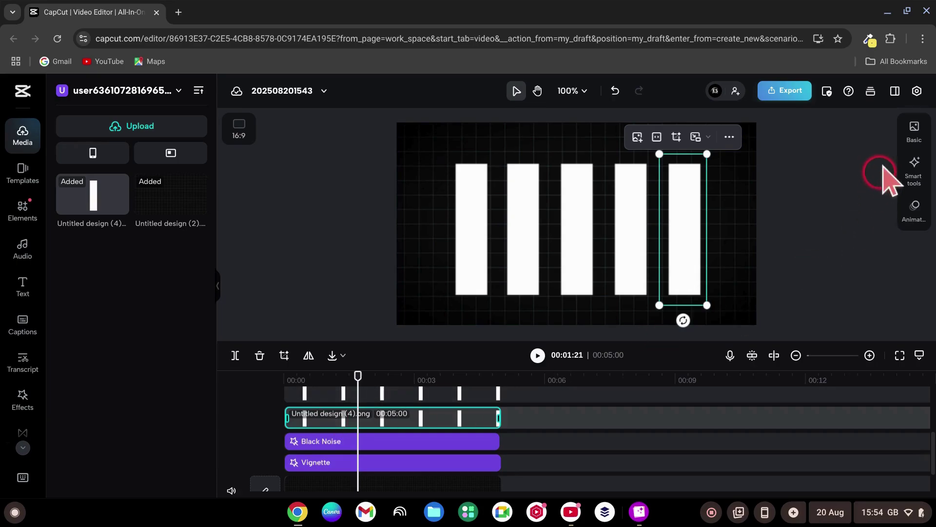
left_click(914, 128)
left_click(751, 186)
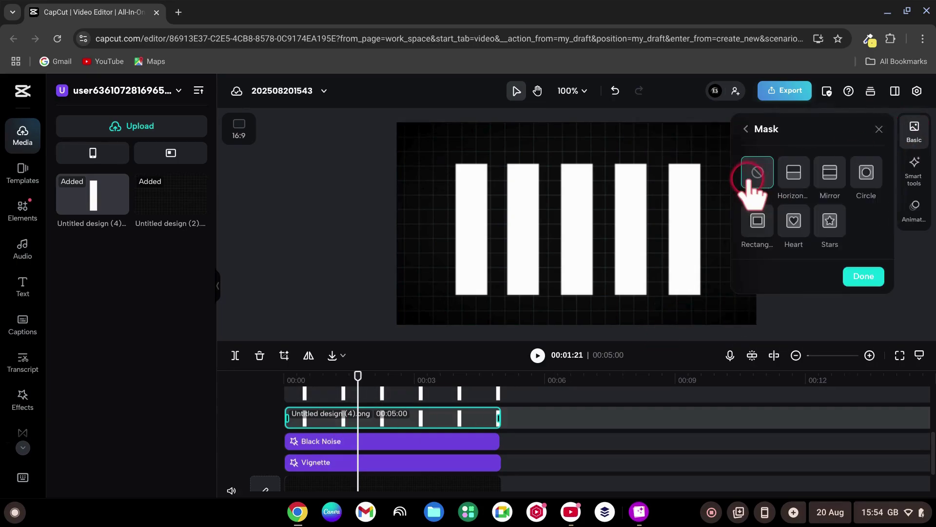
left_click(795, 173)
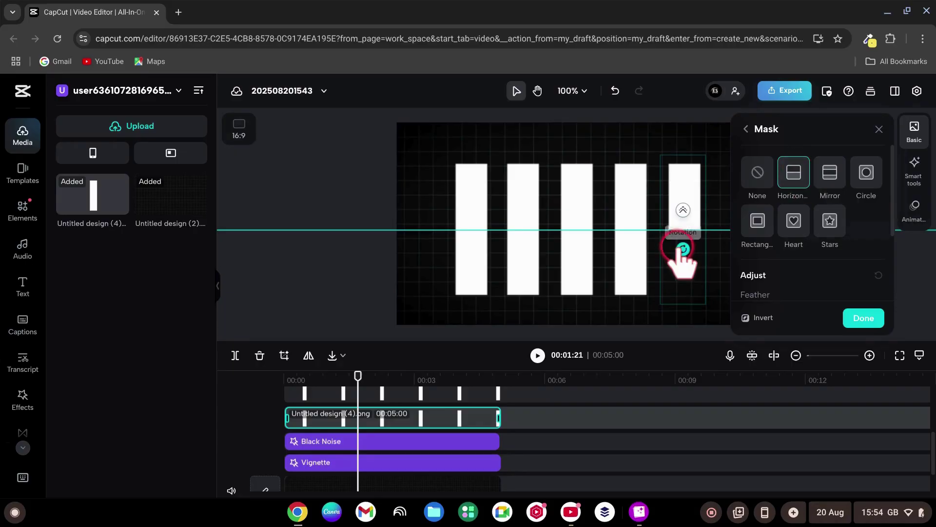
left_click_drag(683, 249, 679, 298)
- Keyframe the rightmost bar's mask position at 00:00:00, then raise the mask at 00:00:16 to reveal only a short stub
left_click(343, 394)
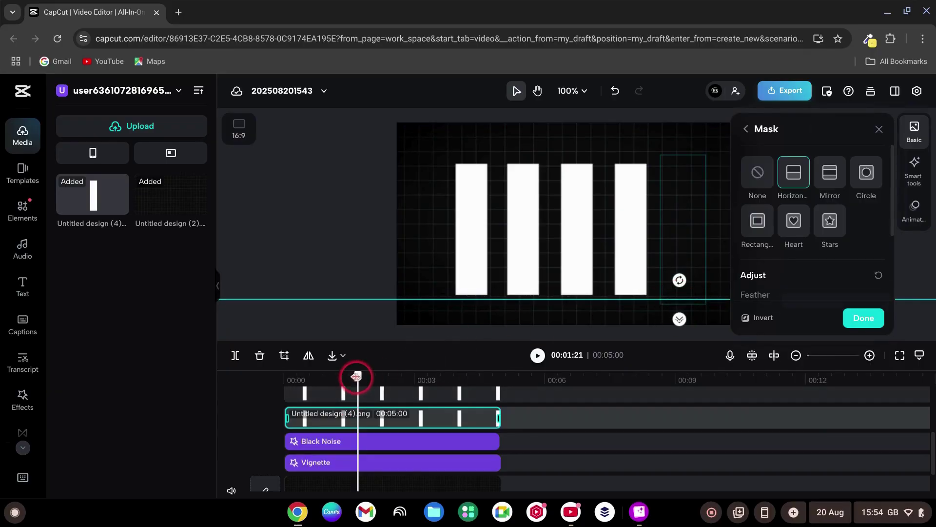
scroll(829, 254, "down", 3)
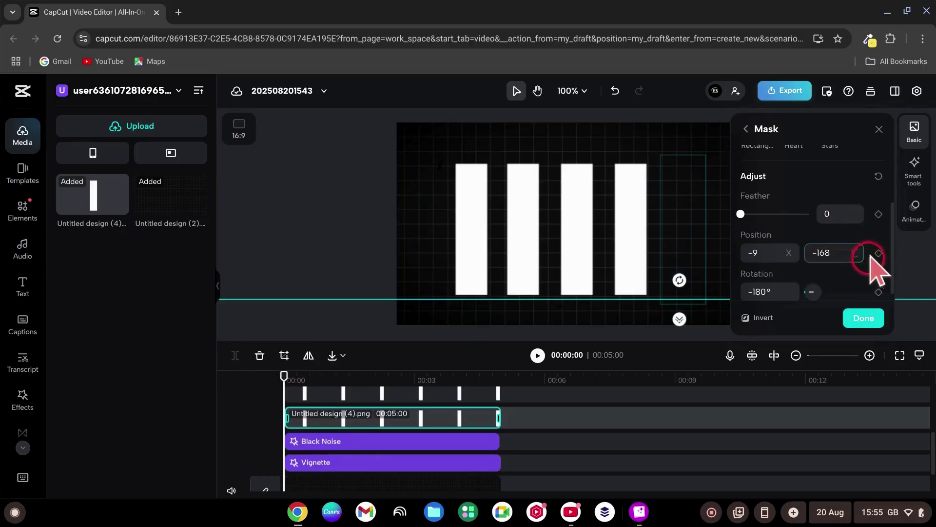
left_click(879, 252)
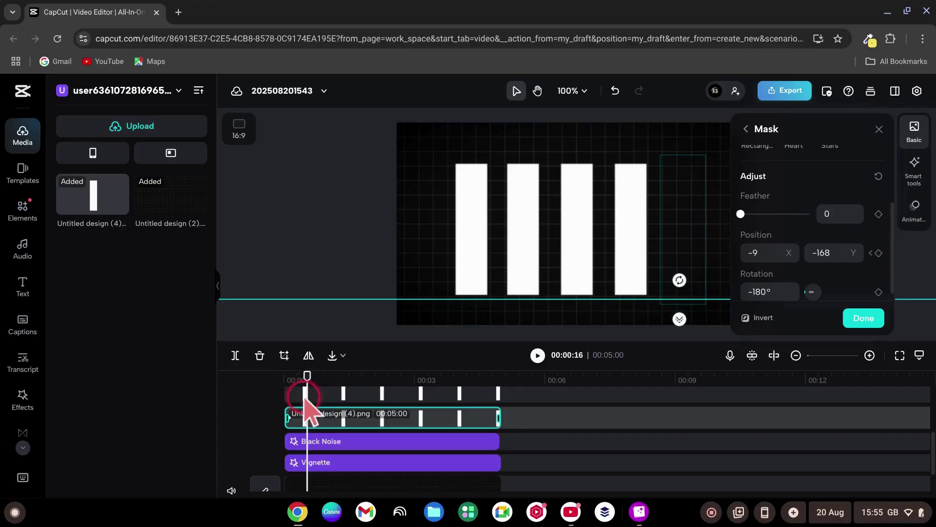
left_click_drag(679, 298, 679, 278)
left_click(862, 318)
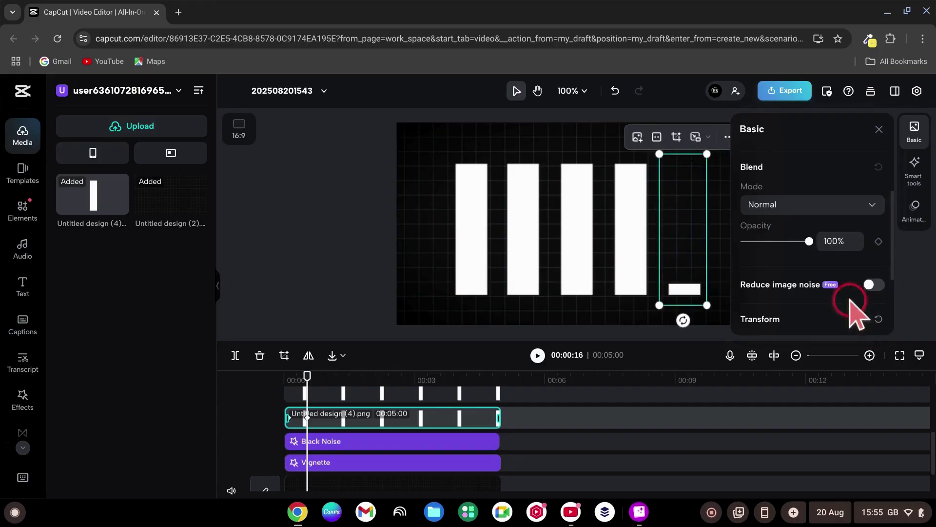
- Give the fourth bar a flipped Horizontal mask keyframed from hidden at 00:00:16 to Y -80 at 00:01:01, slightly taller than the fifth
left_click(630, 234)
scroll(818, 182, "up", 2)
left_click(816, 178)
left_click(794, 172)
mouse_move(629, 249)
left_mouse_down()
mouse_move(650, 227)
mouse_move(637, 292)
mouse_move(632, 263)
left_mouse_up()
scroll(873, 243, "down", 3)
scroll(353, 432, "up", 1)
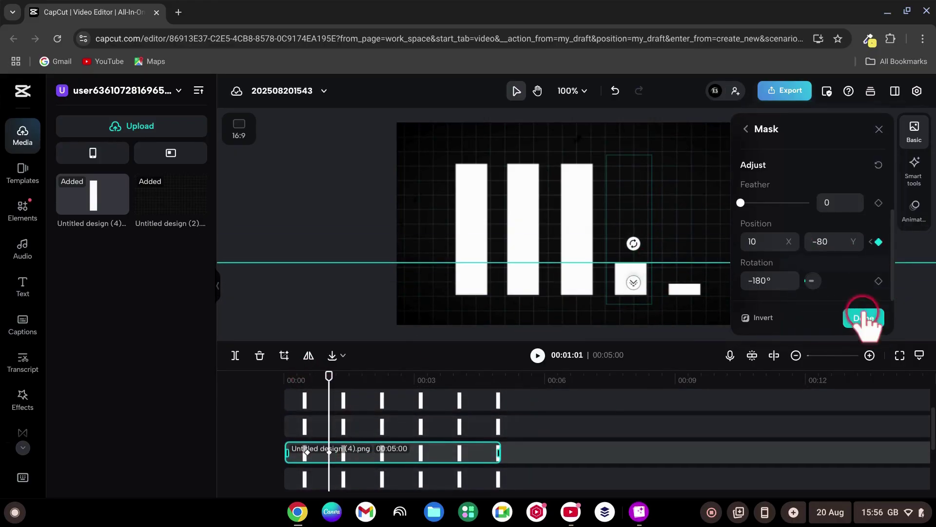
left_click(864, 318)
- Give the middle bar a flipped Horizontal mask with position keyframes that reveal it to about half height by 00:01:16
left_click(577, 234)
left_click(773, 181)
left_click(794, 173)
left_click_drag(575, 248, 576, 297)
scroll(849, 240, "down", 3)
left_click(878, 248)
left_click_drag(329, 382, 329, 381)
left_click_drag(579, 289, 592, 225)
left_click(864, 318)
- Give the second bar a flipped Horizontal mask keyframed from hidden at Y -164 at 00:01:16 to about two-thirds height roughly half a second on
left_click(523, 231)
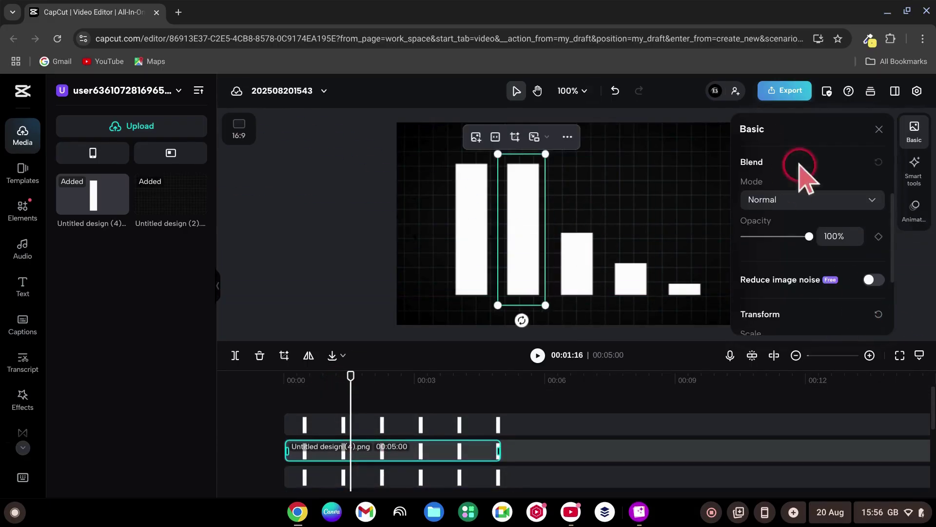
left_click(780, 176)
left_click(794, 175)
left_click_drag(522, 248, 522, 298)
scroll(849, 244, "down", 3)
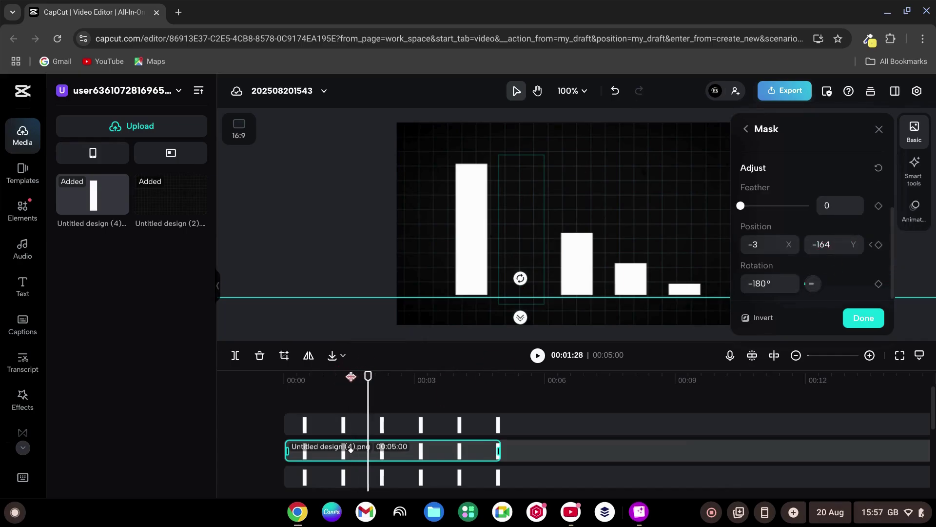
left_click_drag(351, 377, 372, 376)
left_click_drag(529, 297, 532, 206)
left_click(863, 318)
- Give the leftmost bar a flipped Horizontal mask keyframed from hidden at Y -164 to its full height at about 00:02:15
left_click(472, 229)
left_click(780, 177)
left_click(794, 180)
left_click_drag(470, 248, 483, 282)
scroll(844, 266, "down", 3)
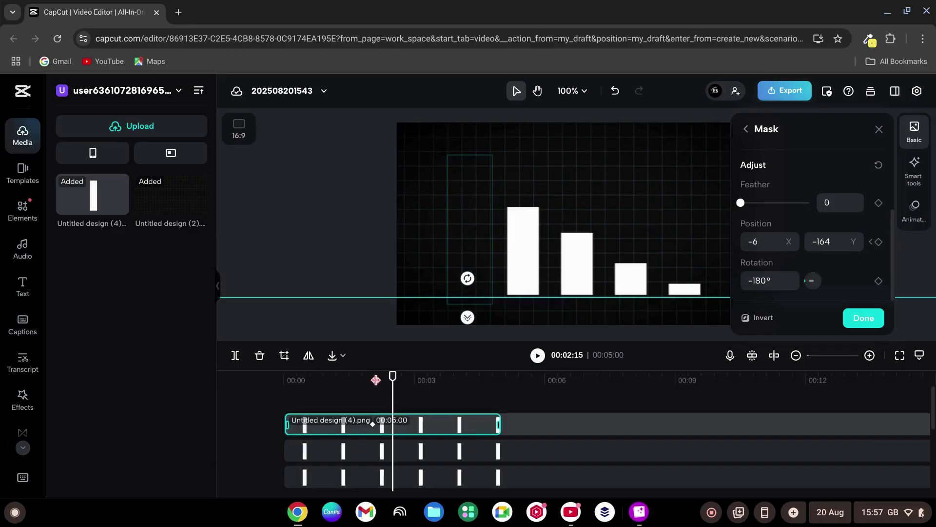
left_click_drag(376, 380, 394, 379)
left_click_drag(493, 300, 504, 155)
left_click(864, 318)
- Add the Edge Glow effect above the bars from 00:00:00, extend it to the clips' full length, and open its settings
left_click_drag(394, 376, 255, 377)
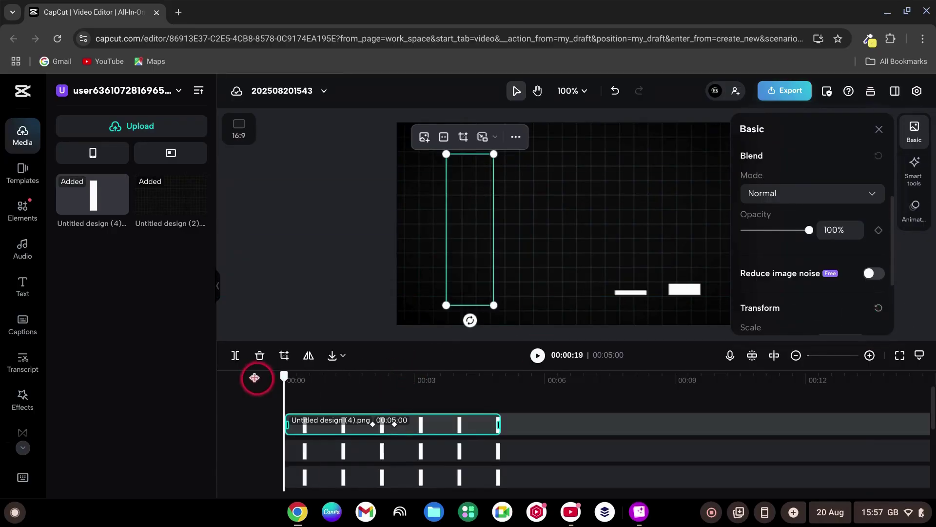
left_click(23, 395)
left_click(128, 125)
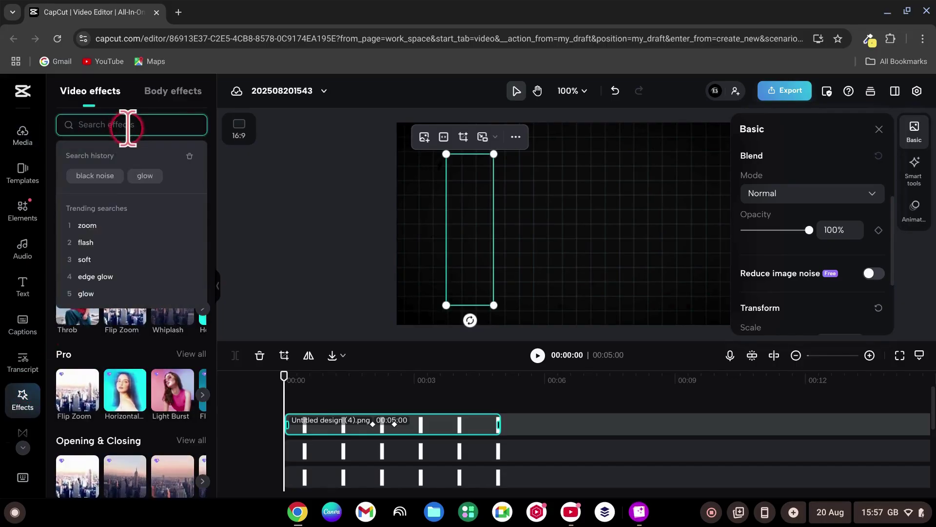
type("glow")
key("Return")
left_click(128, 197)
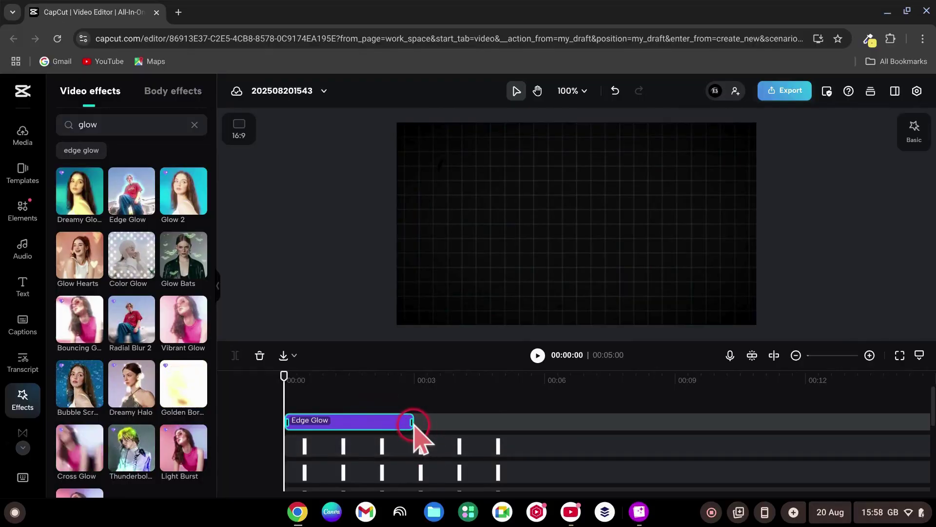
left_click_drag(414, 424, 504, 456)
left_click(914, 130)
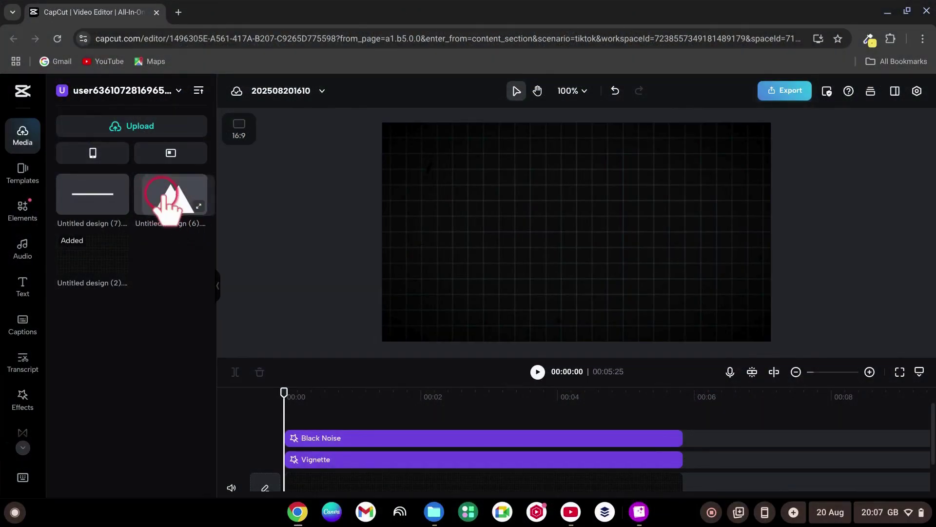
- In the third grid project, place the triangle image above the effects and extend its clip to the full project length
left_click_drag(171, 197, 358, 444)
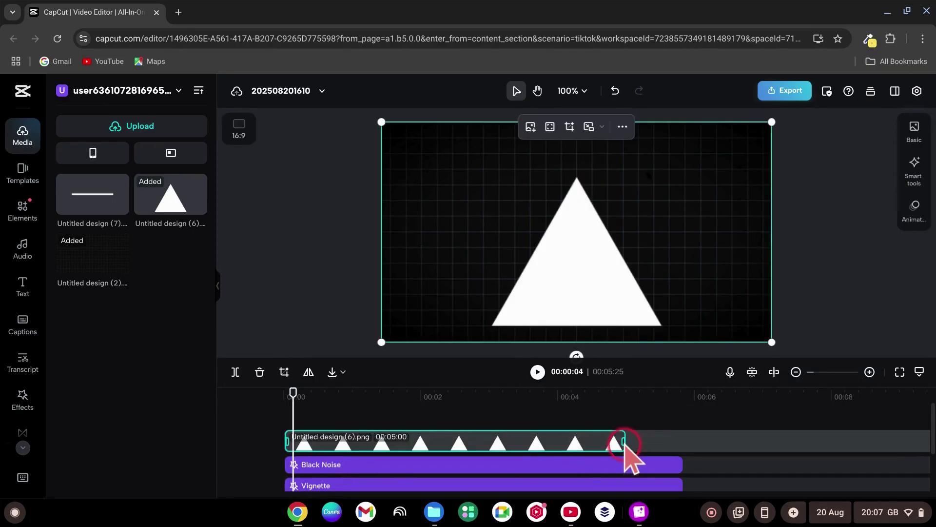
left_click_drag(630, 444, 693, 467)
- Crop the triangle image closely around the shape and scale it down in the lower centre of the frame
left_click(284, 372)
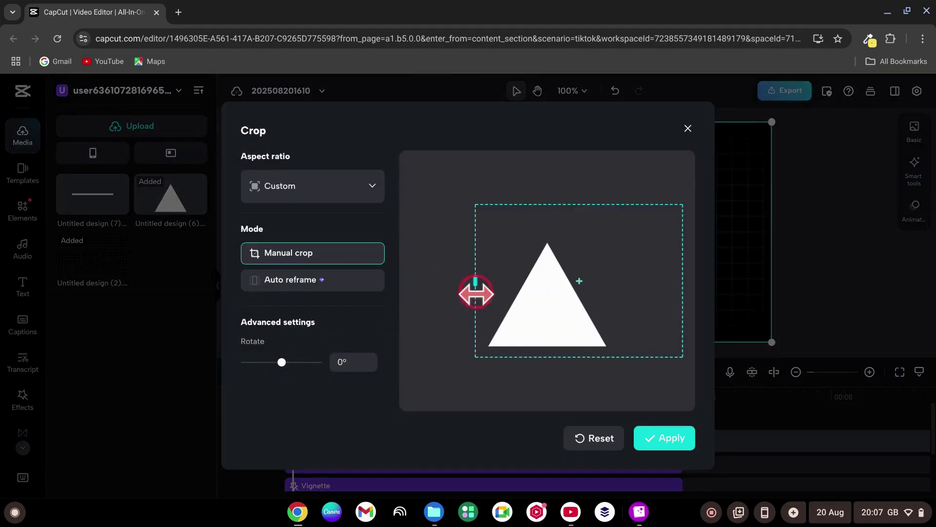
left_click_drag(476, 292, 478, 292)
left_click_drag(675, 290, 615, 288)
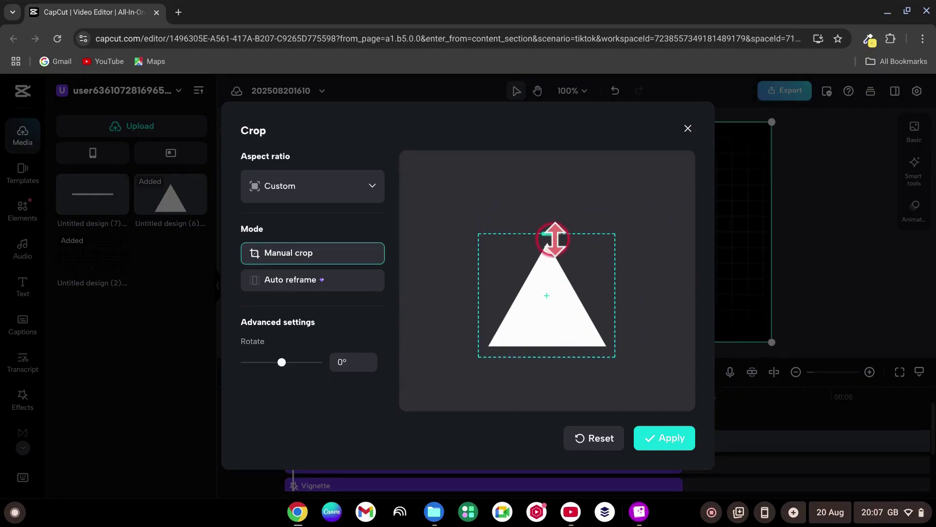
left_click(671, 441)
left_click_drag(700, 122, 593, 271)
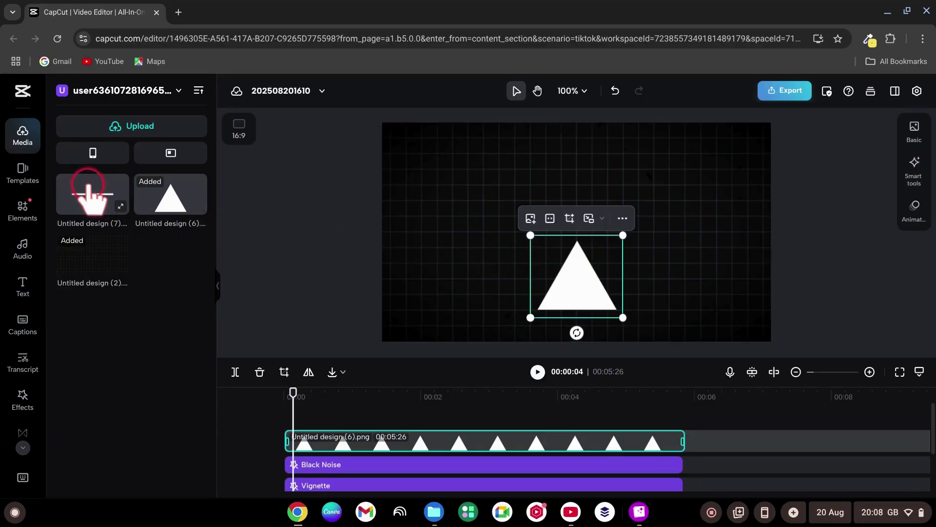
- Place the white line image on a track above the triangle, starting at 00:00, and extend it to match the triangle clip
left_click_drag(90, 193, 307, 411)
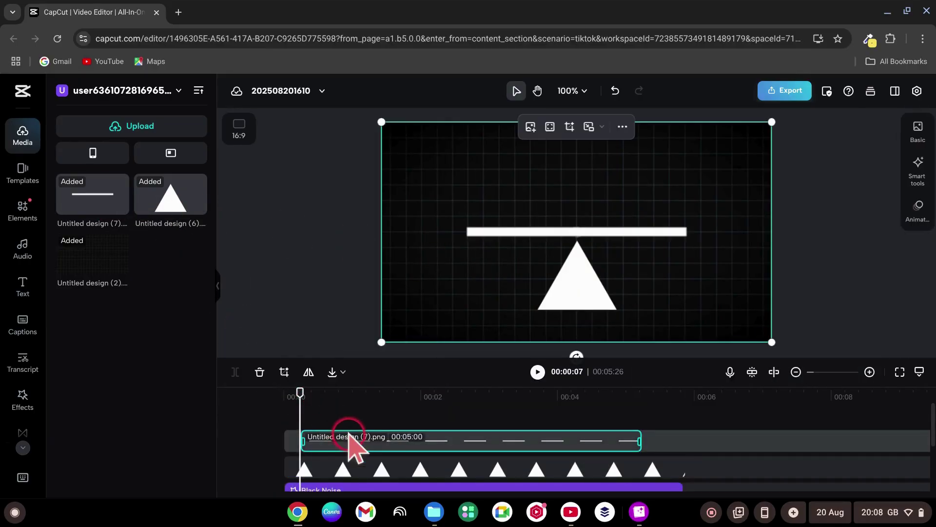
left_click_drag(349, 433, 340, 441)
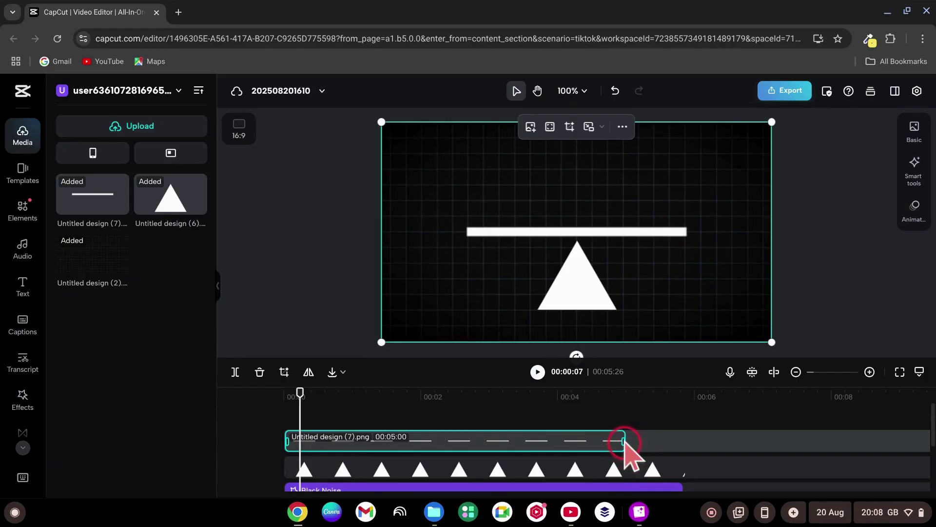
left_click_drag(625, 442, 685, 473)
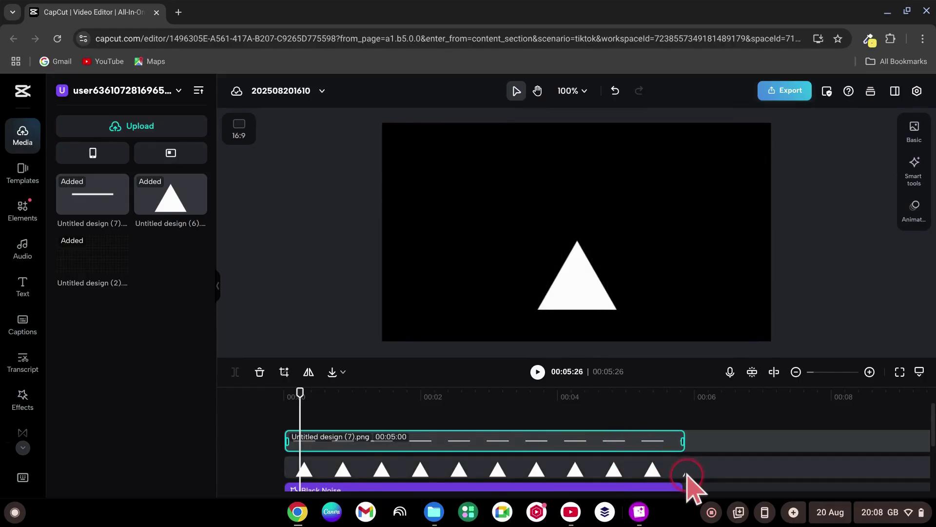
- Crop the line image closely around the line and scale it down so it rests on the triangle's tip
left_click(284, 371)
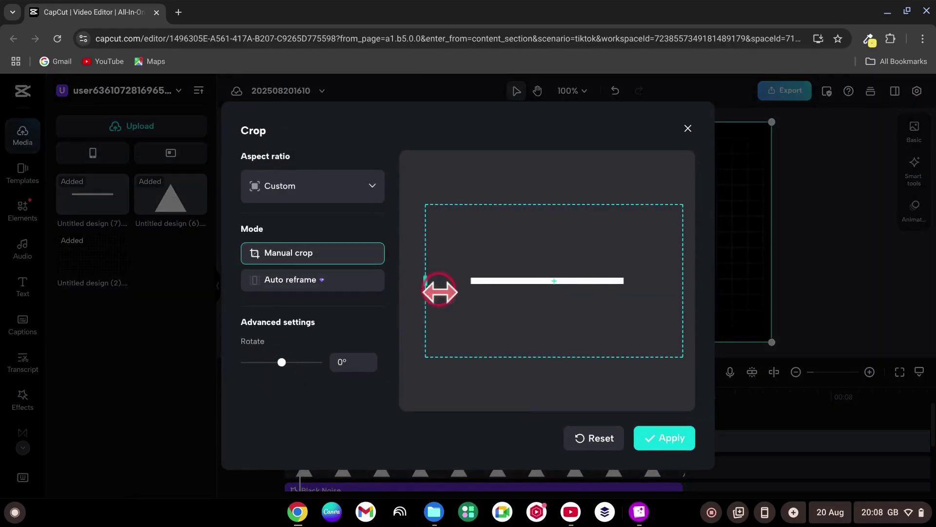
left_click_drag(564, 369, 568, 298)
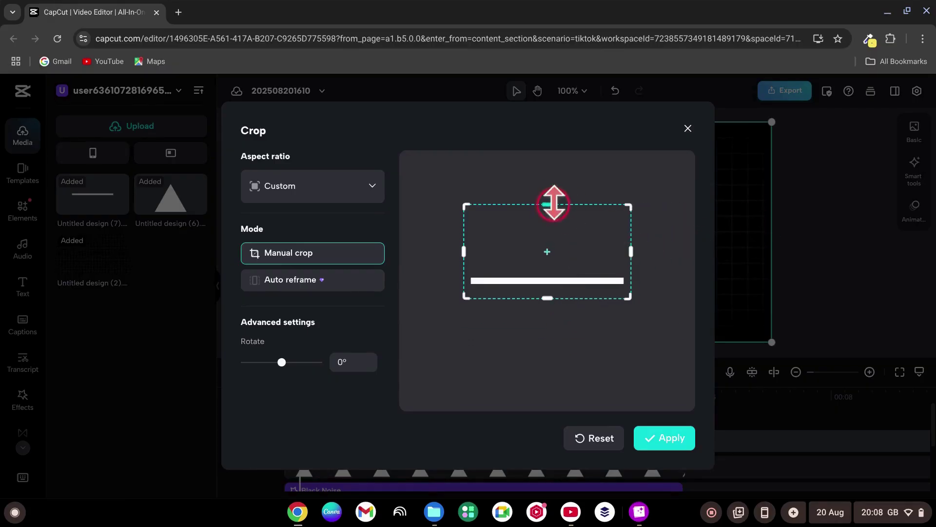
left_click_drag(553, 203, 548, 262)
left_click(665, 439)
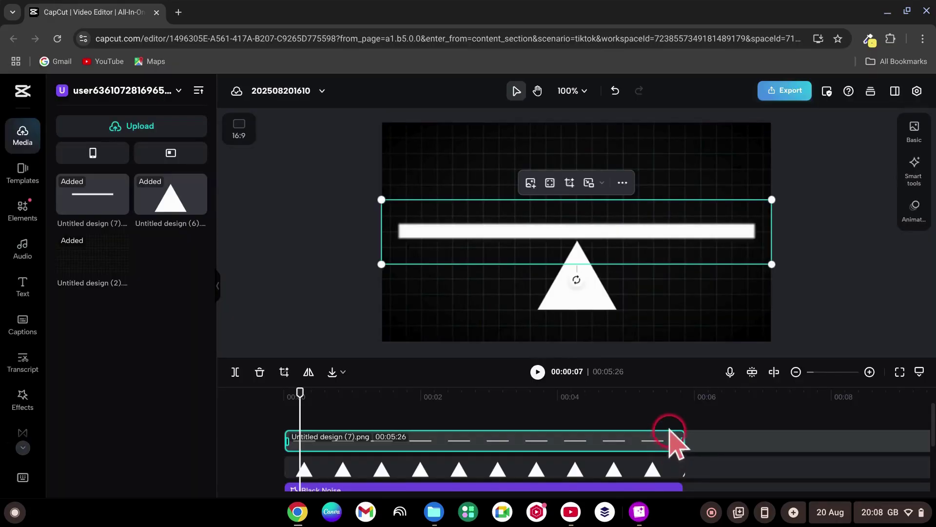
left_click_drag(736, 204, 605, 240)
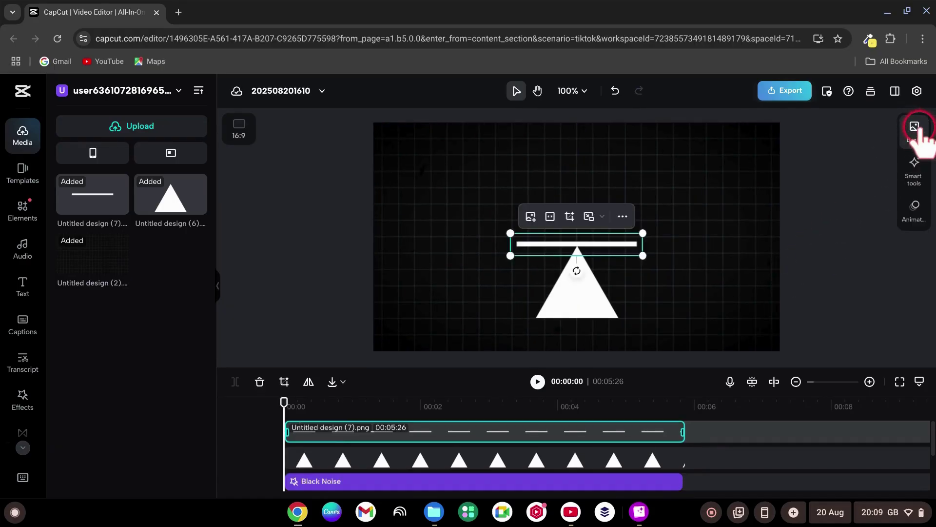
- Keyframe the line's rotation at 0° at 00:00:00 and tilt it to -13° at 00:00:21
left_click(915, 128)
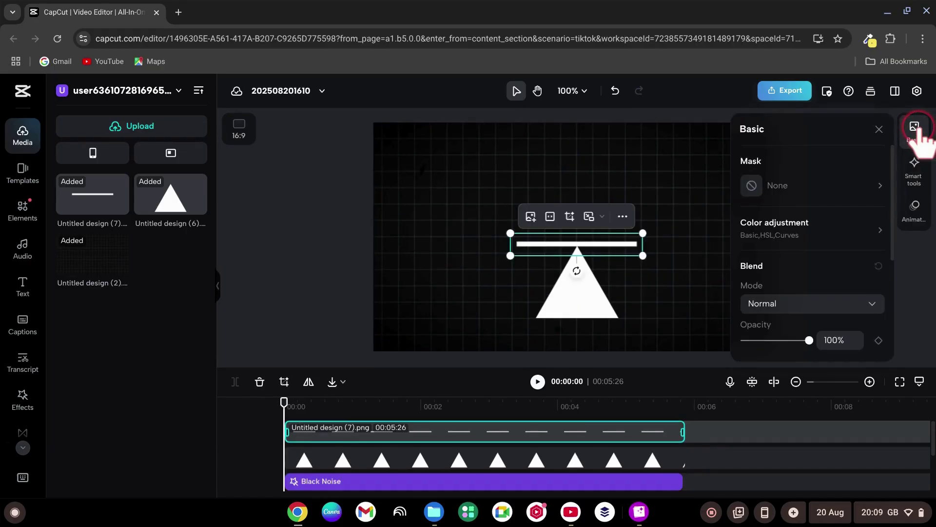
scroll(837, 225, "down", 4)
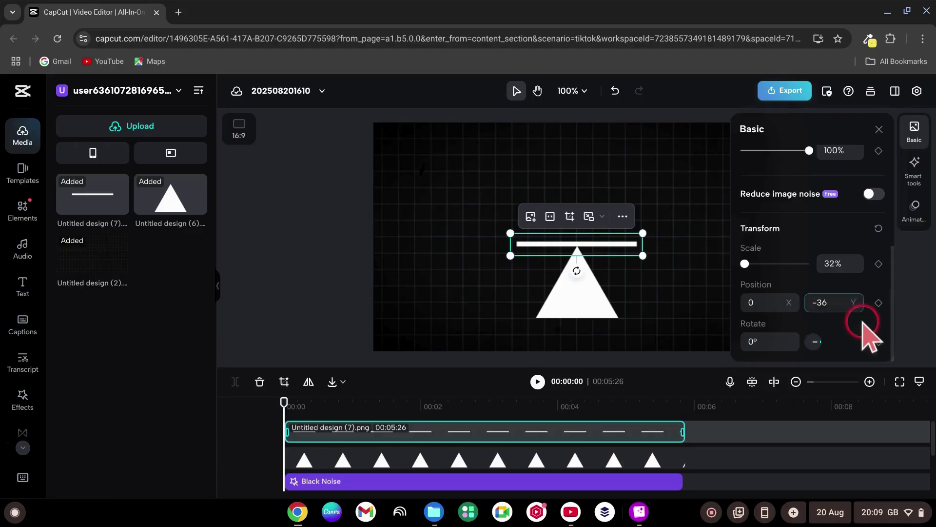
left_click(283, 402)
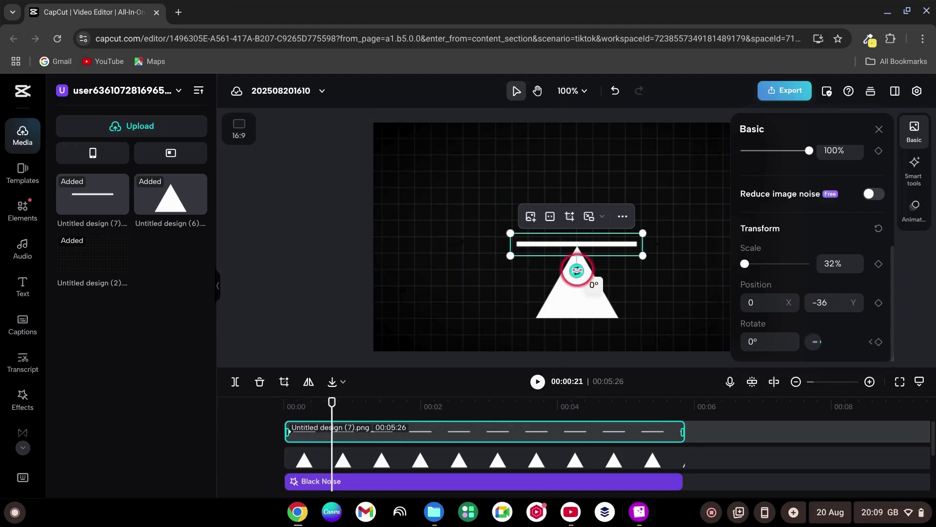
left_click_drag(577, 270, 581, 269)
- Continue the line's swing with evenly spaced rotation keyframes alternating between about 10° and -13°, ending level at 0° at 00:04:22
left_click(330, 402)
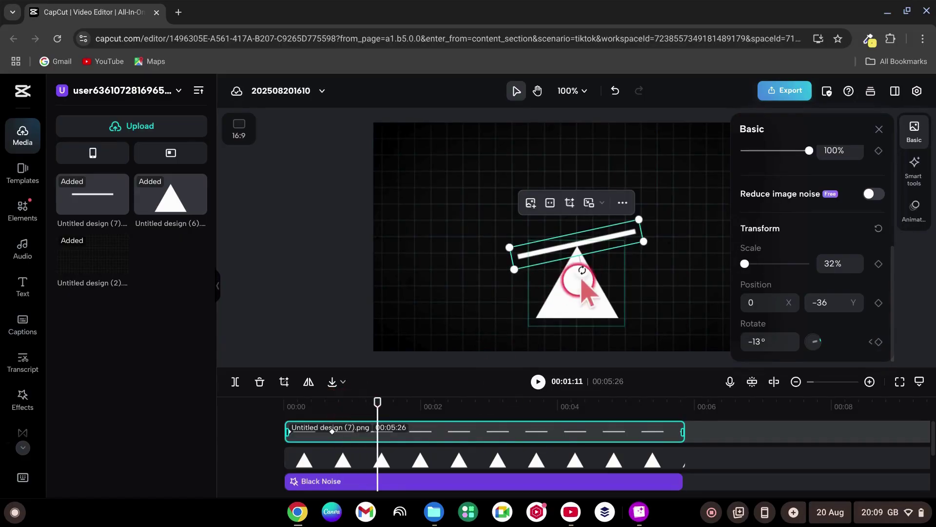
left_click_drag(581, 270, 572, 271)
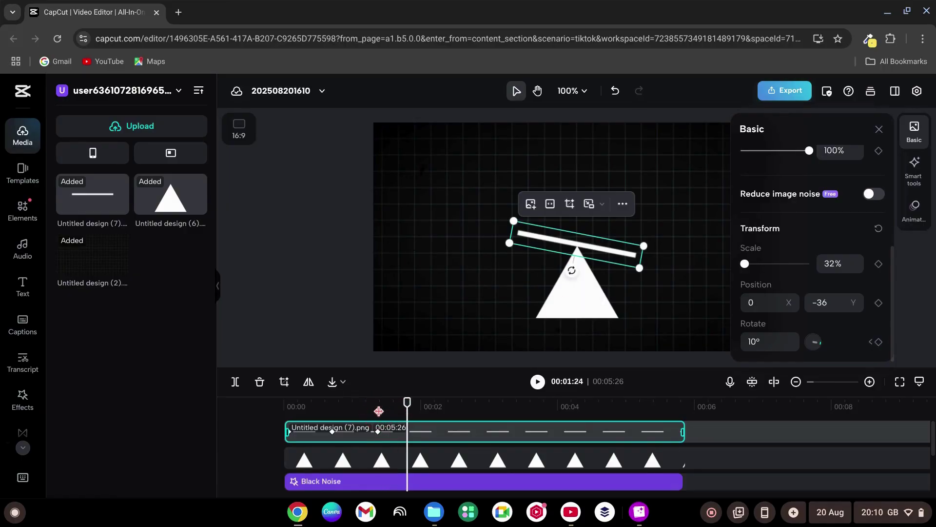
left_click_drag(379, 411, 423, 410)
left_click_drag(571, 271, 582, 270)
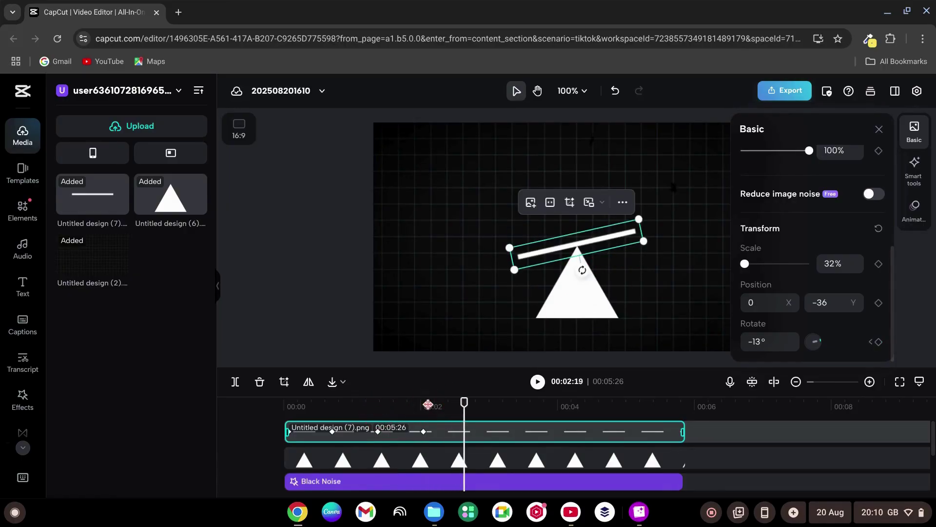
left_click(467, 402)
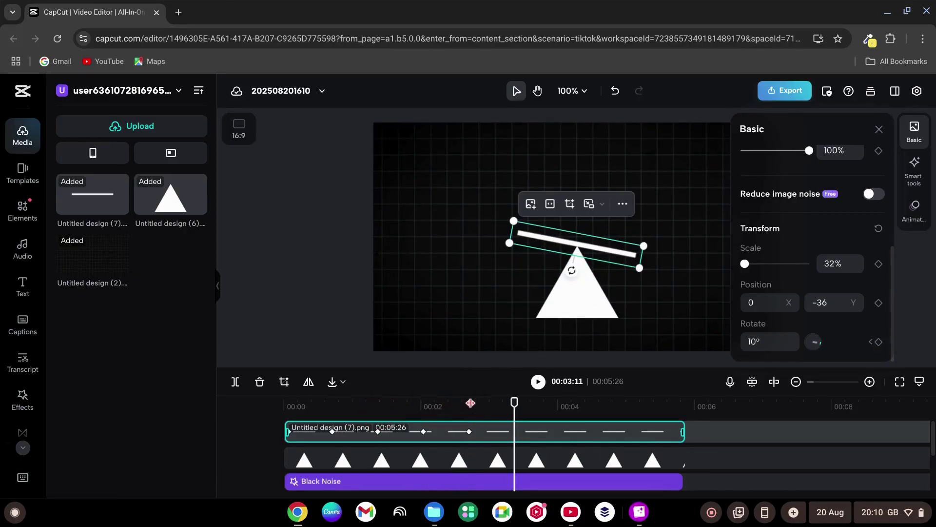
left_click_drag(571, 271, 576, 274)
left_click(309, 246)
- Add a heading containing only a period and enlarge it into a dot resting on the centre of the white line
left_click(22, 283)
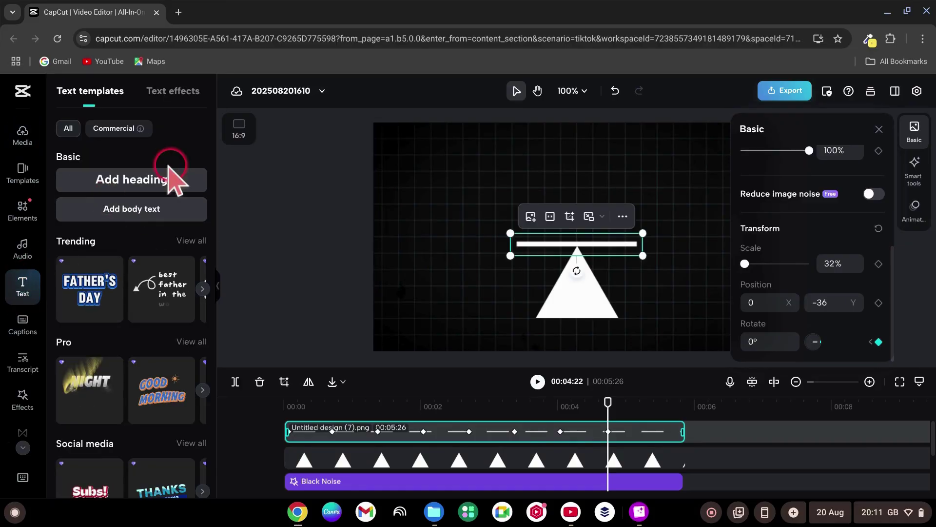
left_click(152, 180)
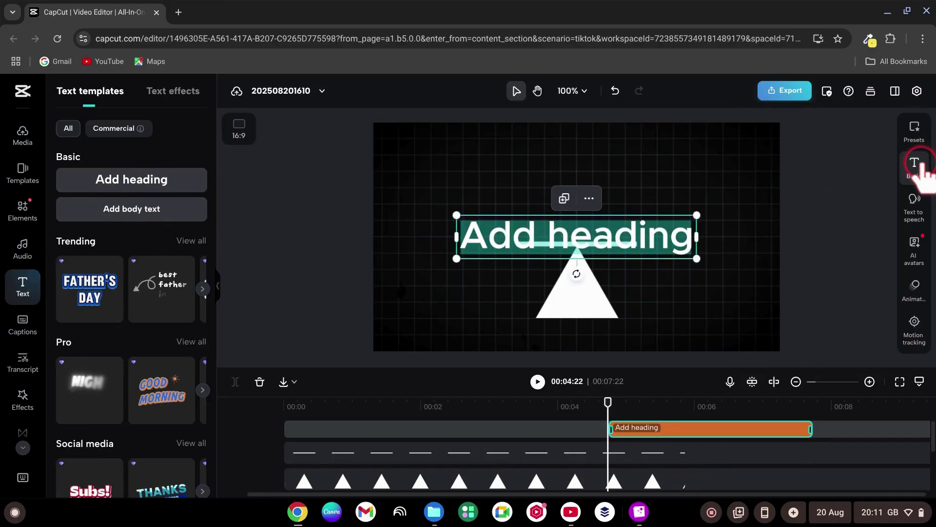
left_click(915, 165)
left_click(811, 166)
key("BackSpace")
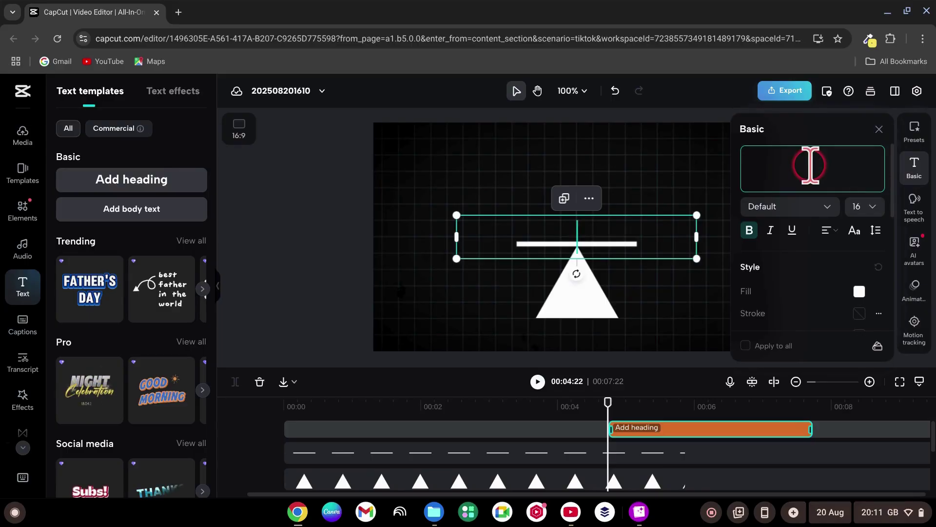
type(".")
left_click_drag(579, 228, 691, 252)
left_click_drag(608, 213, 587, 196)
- Fill the dot with bright green and turn on its glow
left_click(859, 292)
left_click(819, 254)
left_click(813, 305)
scroll(832, 279, "down", 3)
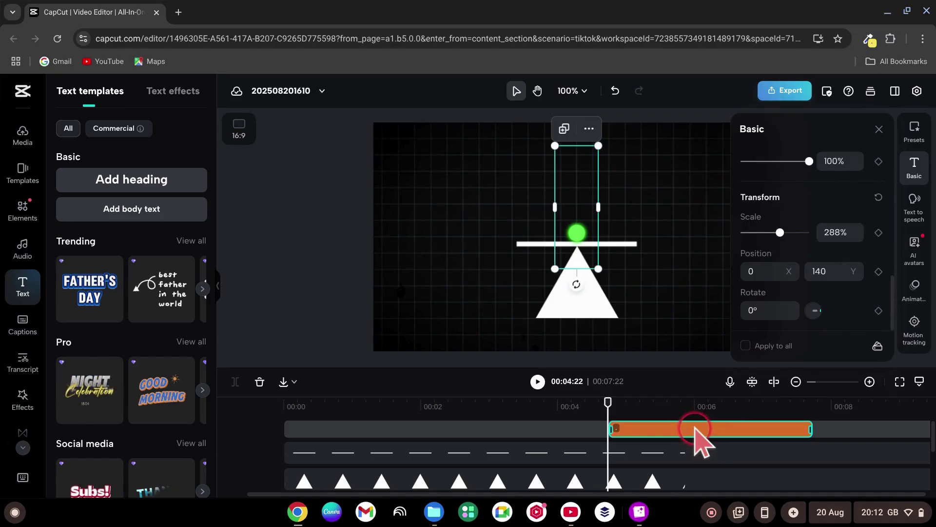
- Start the dot clip at 00:00, match its length to the line clip, and keyframe its centred position (0, 140) at 00:00:00
left_click_drag(695, 430, 691, 469)
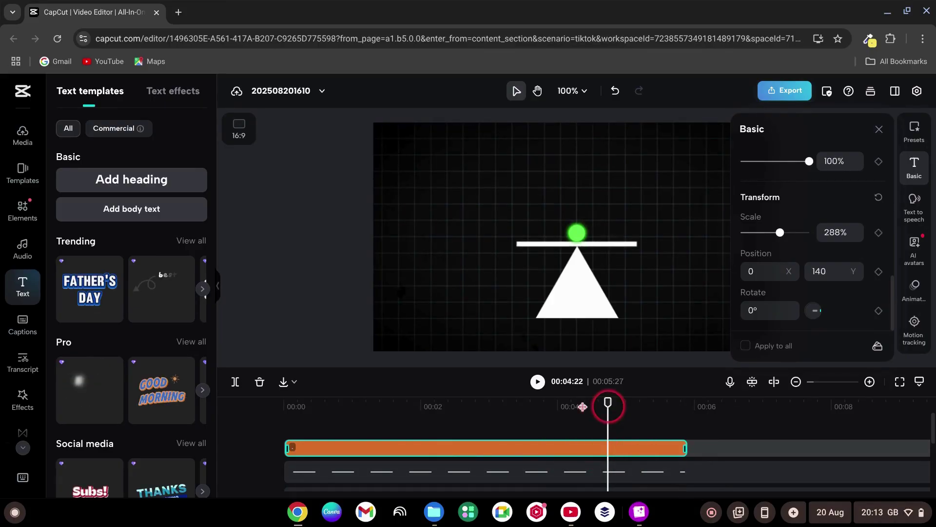
left_click_drag(609, 404, 265, 403)
left_click(878, 309)
left_click(878, 271)
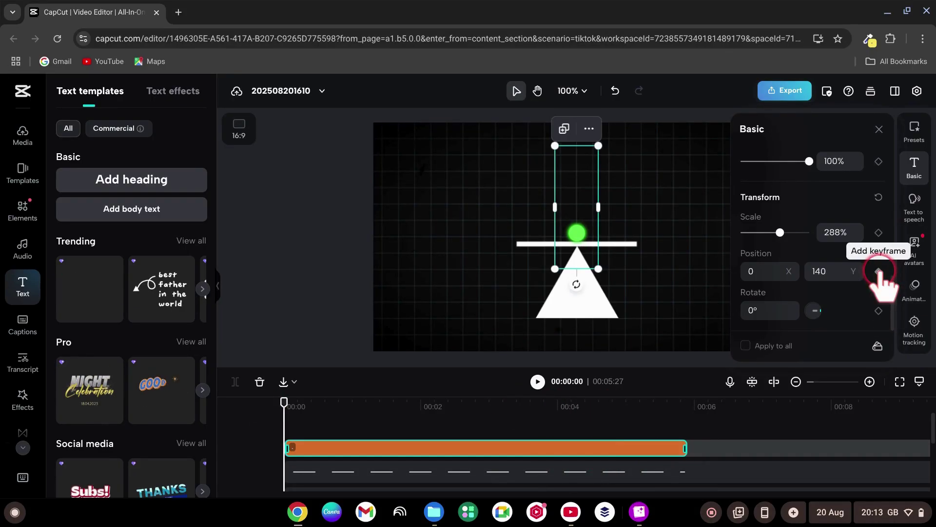
left_click(460, 449)
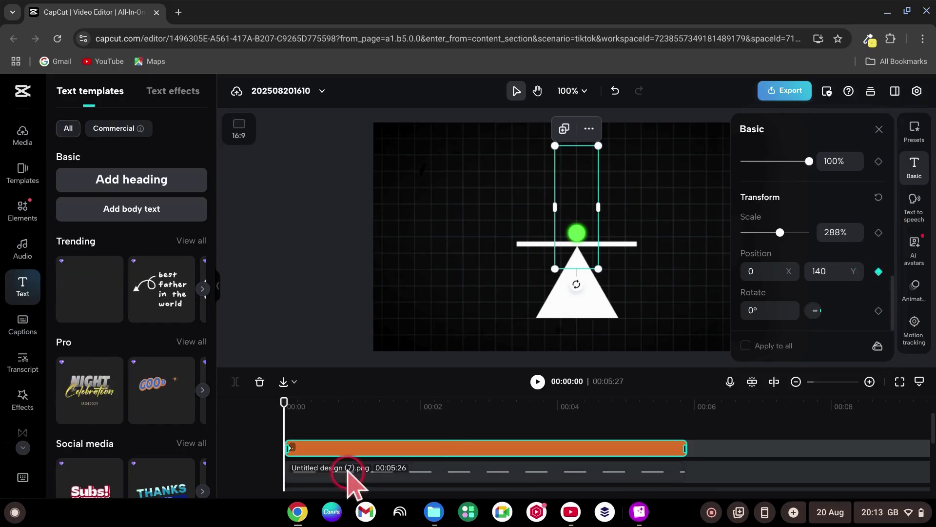
- At the line's rotation keyframe at 00:00:21, move the dot to the line's lowered left end
left_click(348, 471)
left_click(412, 466)
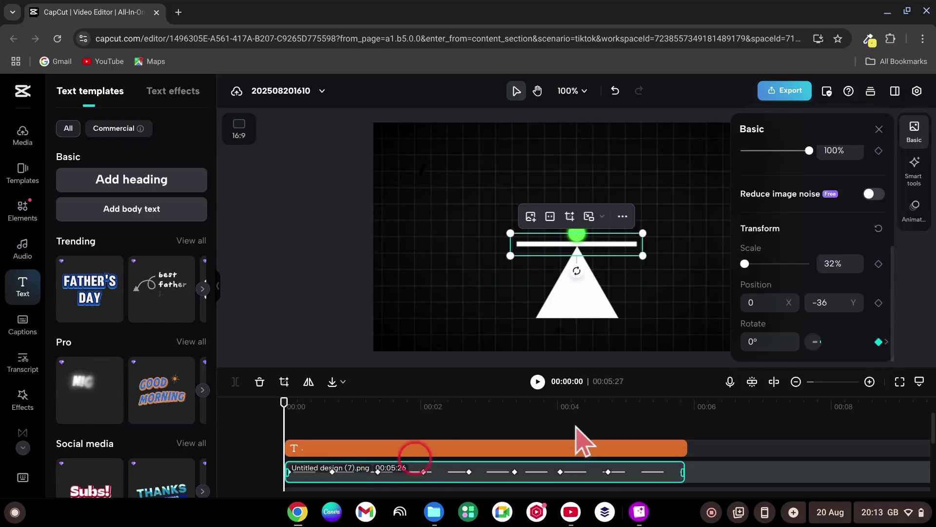
left_click(887, 342)
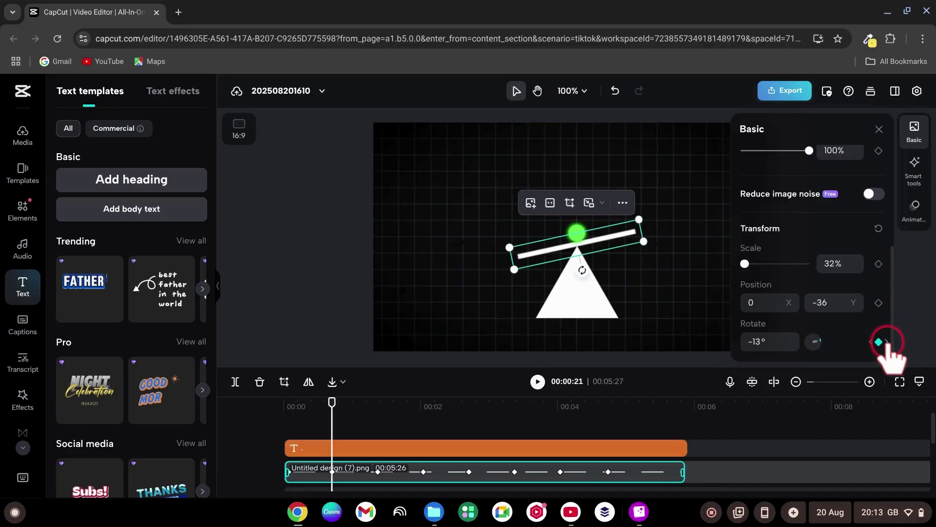
left_click(340, 448)
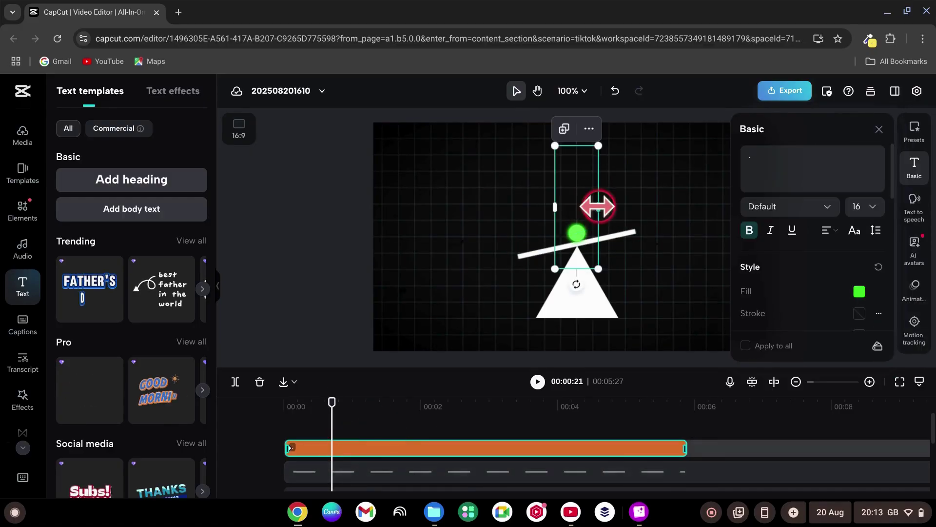
left_click_drag(587, 192, 535, 200)
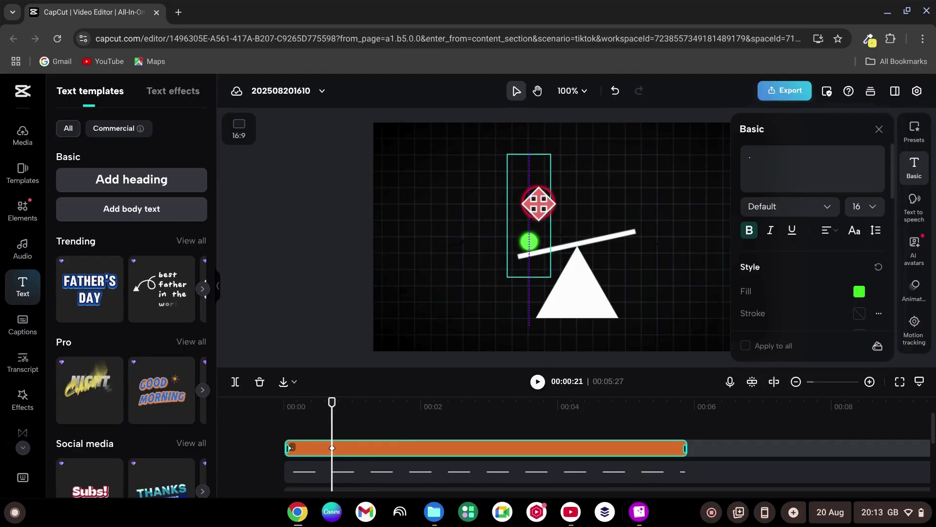
- At the line's next rotation keyframe, 00:01:11, move the dot across to the line's lowered right end
left_click(344, 470)
scroll(858, 293, "down", 2)
left_click(879, 343)
left_click(387, 447)
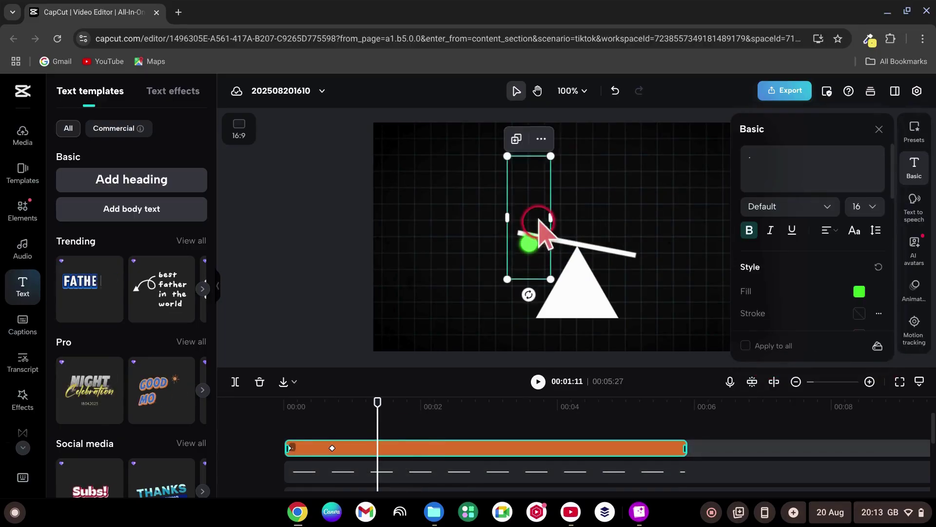
left_click_drag(539, 220, 636, 219)
- At the line's rotation keyframe at 00:02:01, move the dot back to the left end of the line
left_click(391, 470)
left_click(887, 344)
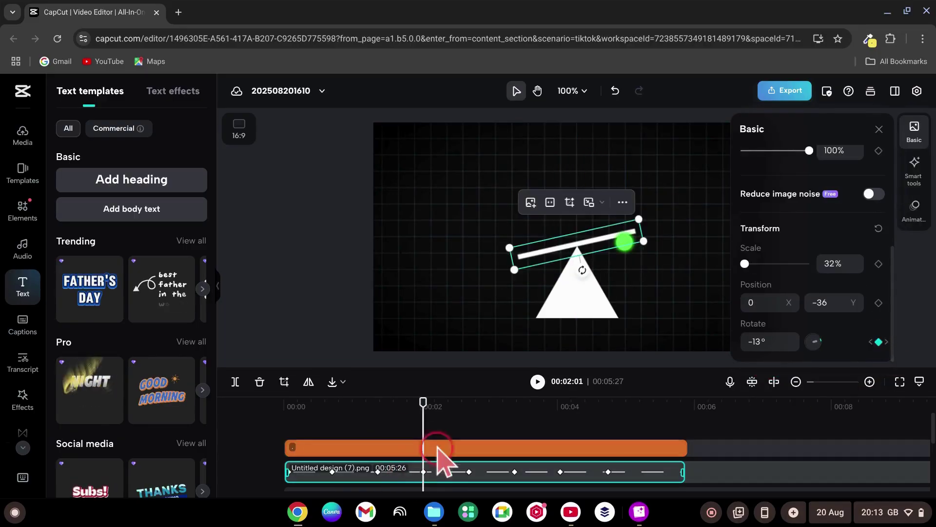
left_click(439, 447)
left_click_drag(632, 185, 536, 186)
- Continue alternating the dot's position between the line's ends at each remaining rotation keyframe, finishing centred on the line at 00:04:22
left_click(436, 474)
left_click(890, 341)
left_click(483, 447)
left_click_drag(536, 219, 575, 186)
left_click(488, 472)
left_click(514, 448)
left_click(551, 471)
left_click(560, 448)
left_click(592, 473)
left_click(608, 448)
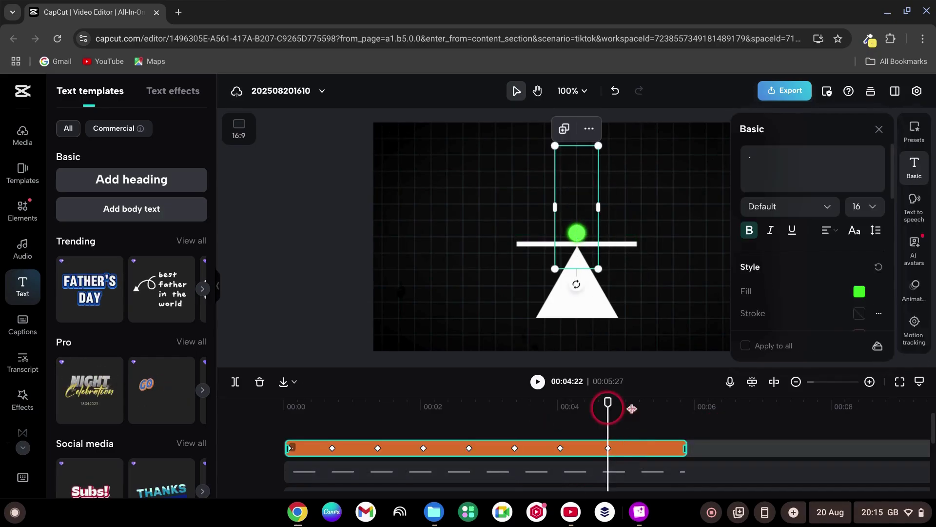
- Advance frame by frame from 00:00:00 to 00:00:10, repositioning the dot at closely spaced keyframes so it stays on the tilting line
left_click(869, 382)
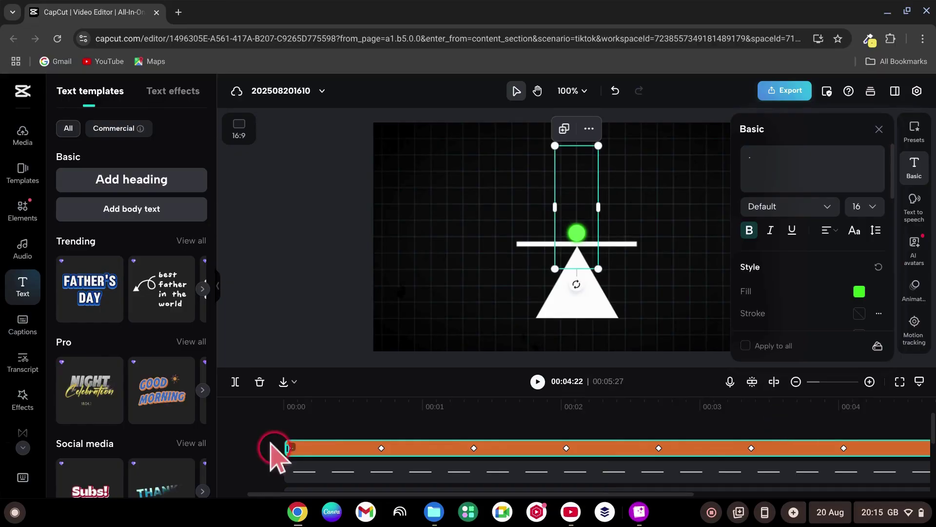
left_click(496, 214)
left_click_drag(496, 217, 472, 207)
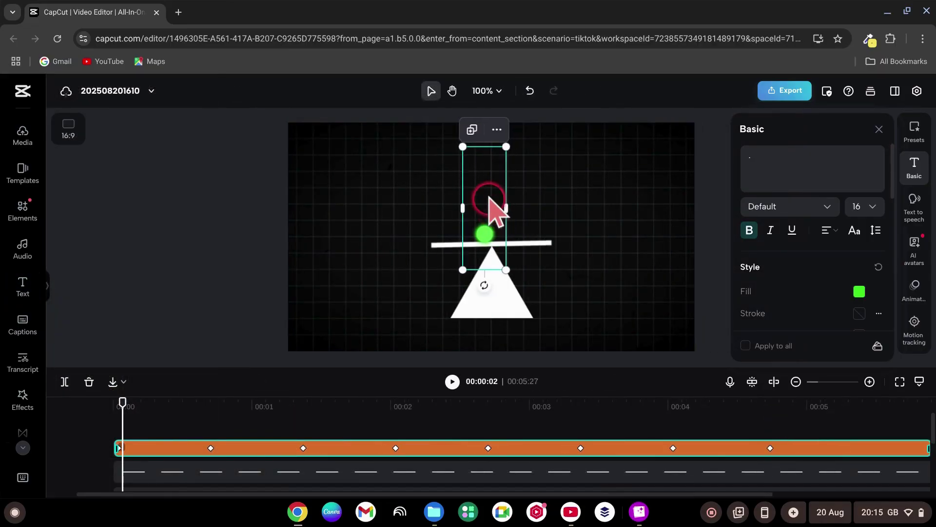
key("Right")
key("Right")
key("Right")
key("Right")
key("Right")
key("Right")
key("Right")
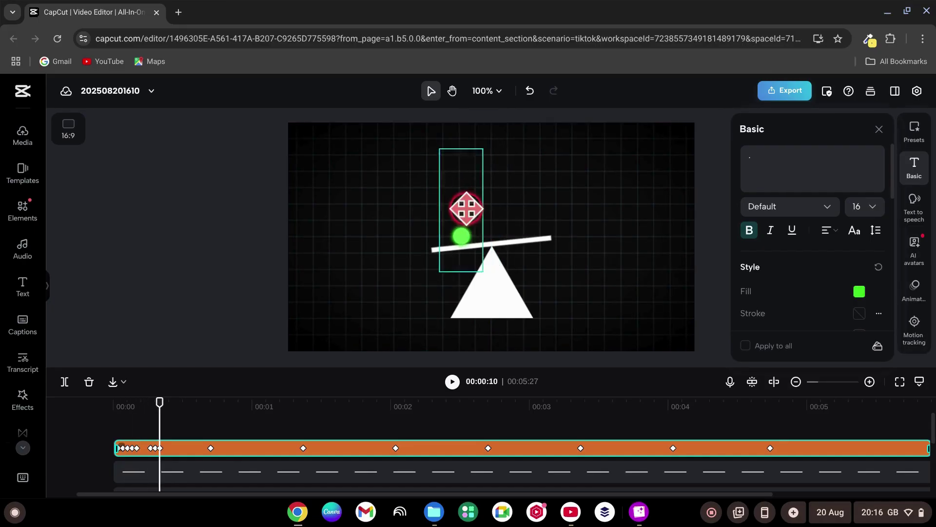